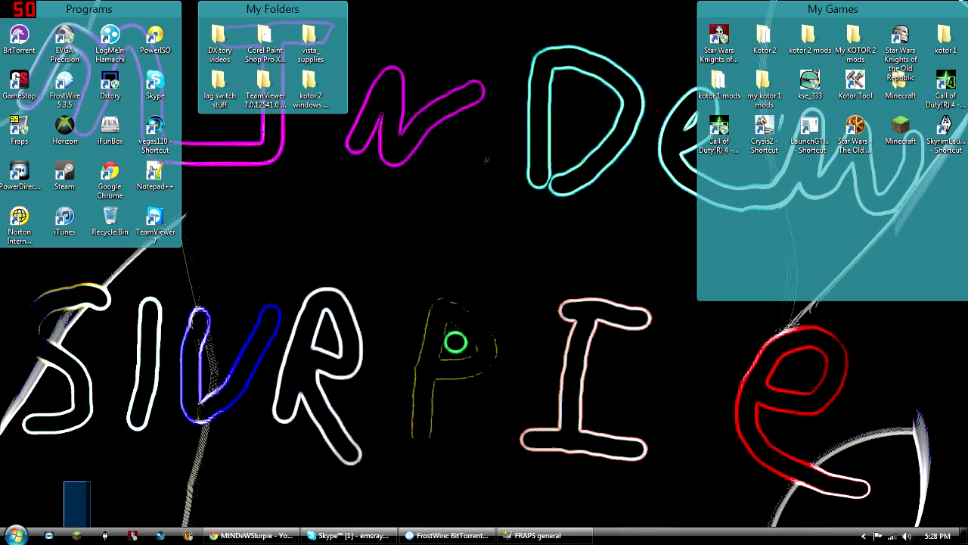
# - View the computer's system properties to check the Windows edition, and close them
pyautogui.click(15, 536)
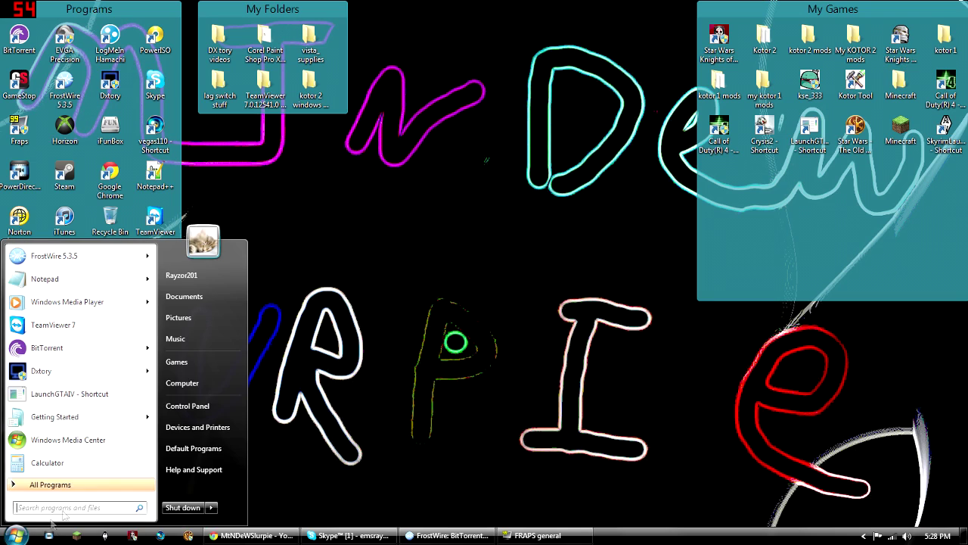
pyautogui.rightClick(189, 379)
pyautogui.click(280, 478)
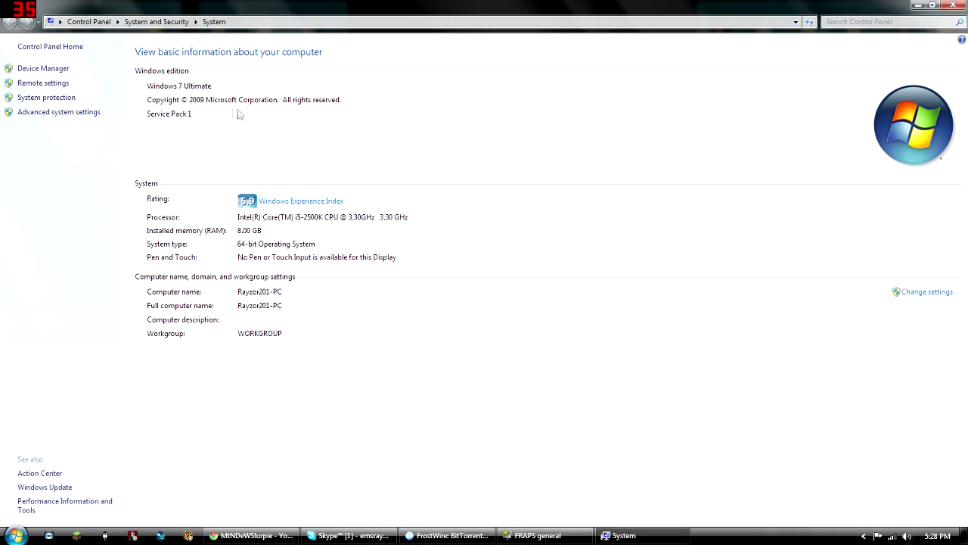
pyautogui.click(954, 5)
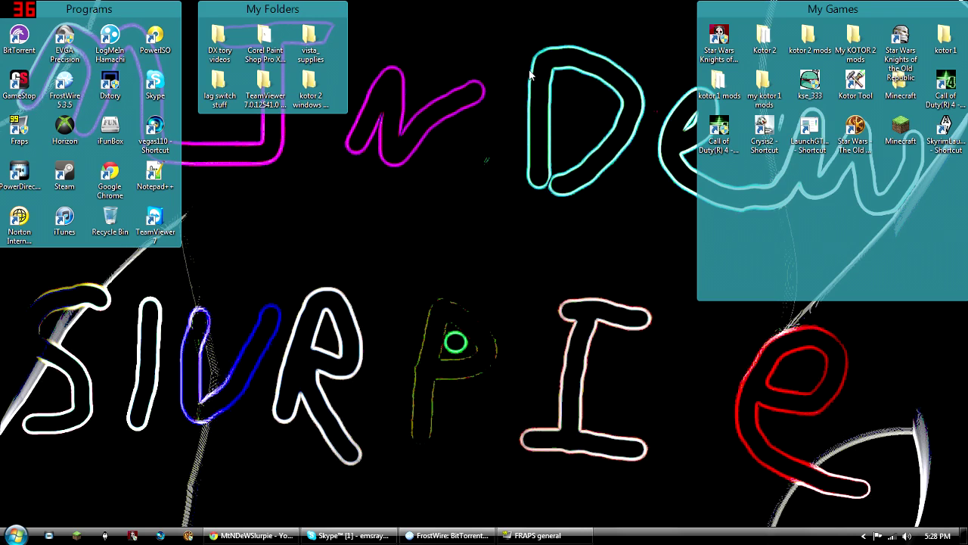
# - Look at the Mss32.dll file in the "kotor 2 windows 7 and vista fix" folder, and close the folder
pyautogui.rightClick(438, 31)
pyautogui.click(428, 50)
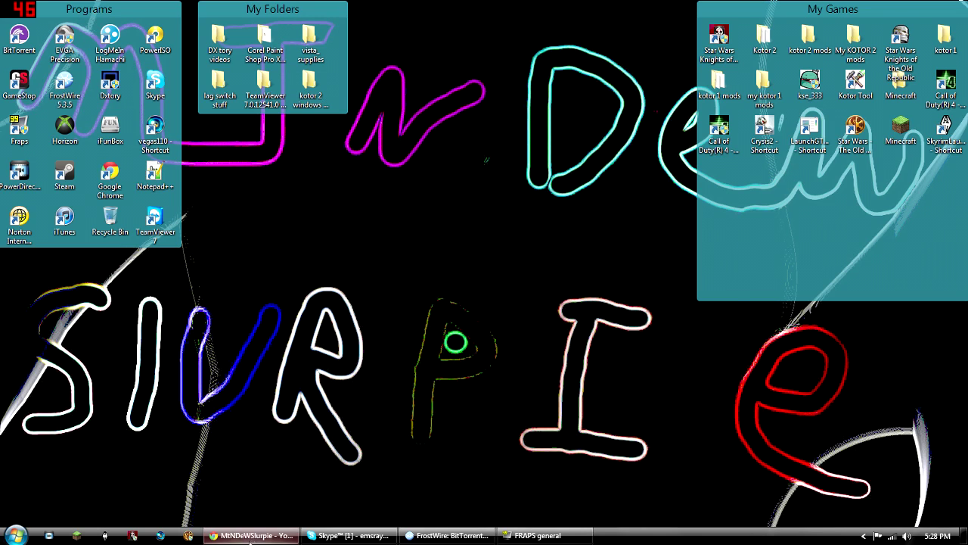
pyautogui.doubleClick(312, 102)
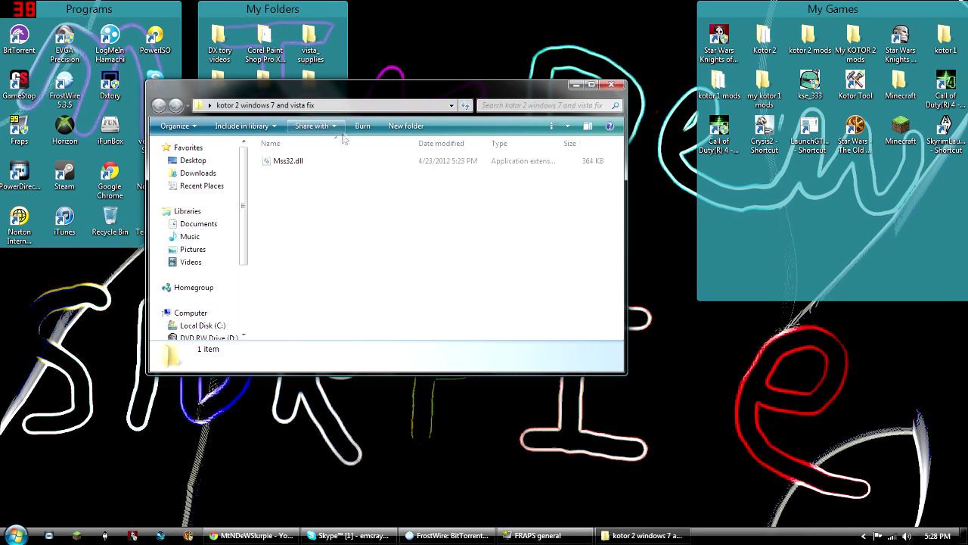
pyautogui.click(306, 163)
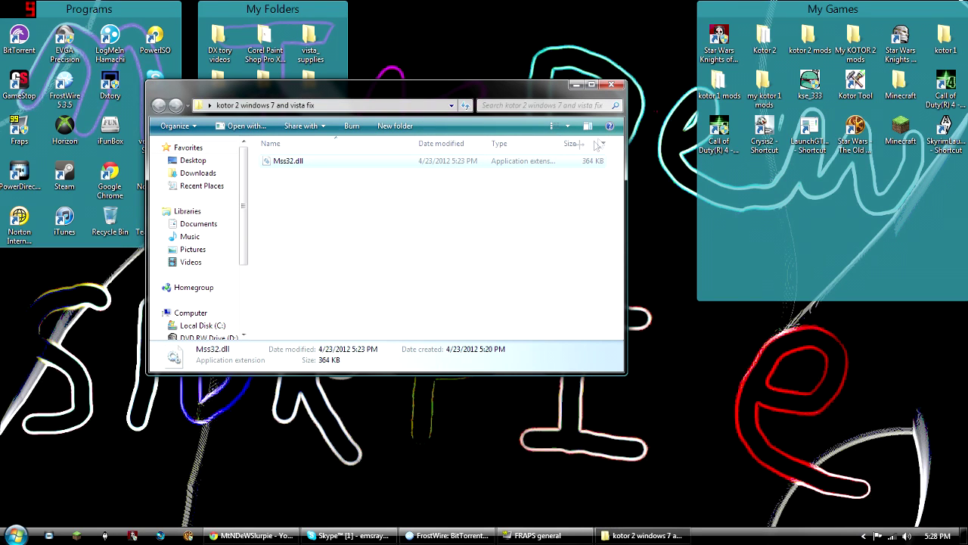
pyautogui.click(611, 85)
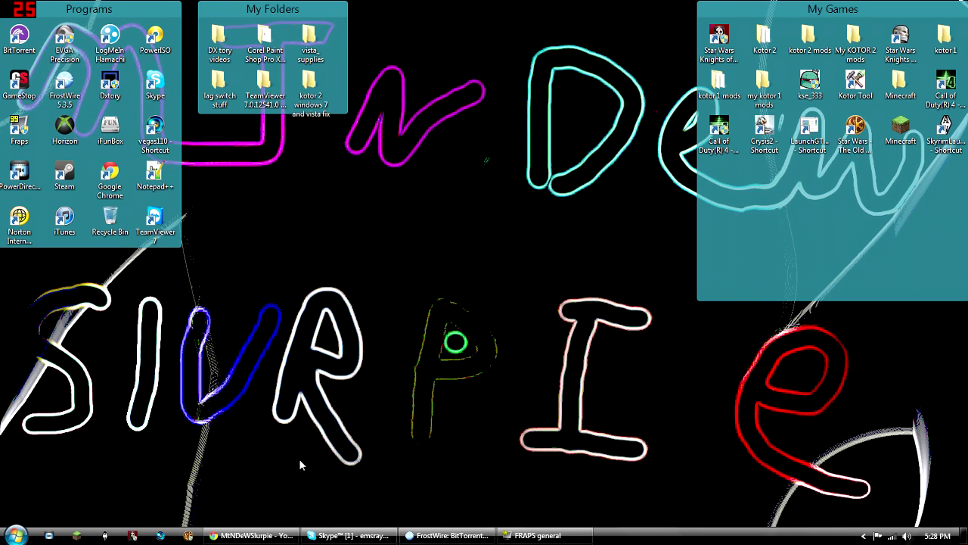
# - Switch to Chrome, view the bookmarked MediaFire download page for Mss32.dll in a new tab, close the tab and minimize the browser
pyautogui.click(251, 535)
pyautogui.hotkey('ctrl', 't')
pyautogui.click(958, 25)
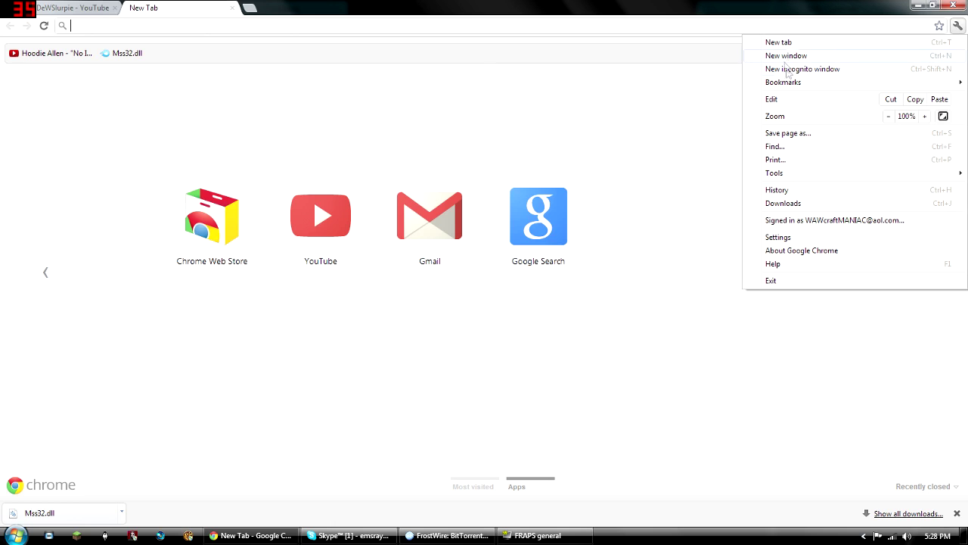
pyautogui.moveTo(787, 82)
pyautogui.click(519, 138)
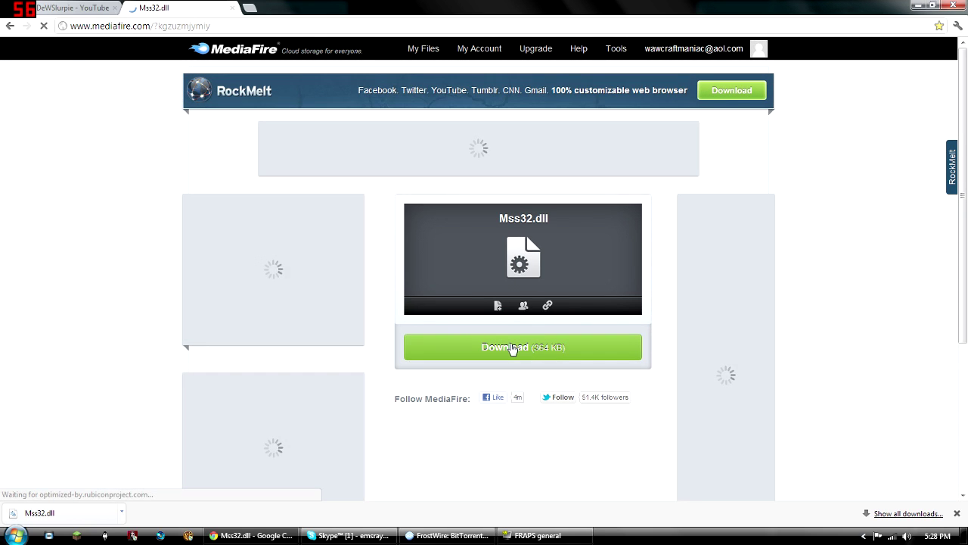
pyautogui.moveTo(38, 515)
pyautogui.mouseDown()
pyautogui.moveTo(35, 484)
pyautogui.moveTo(34, 515)
pyautogui.mouseUp()
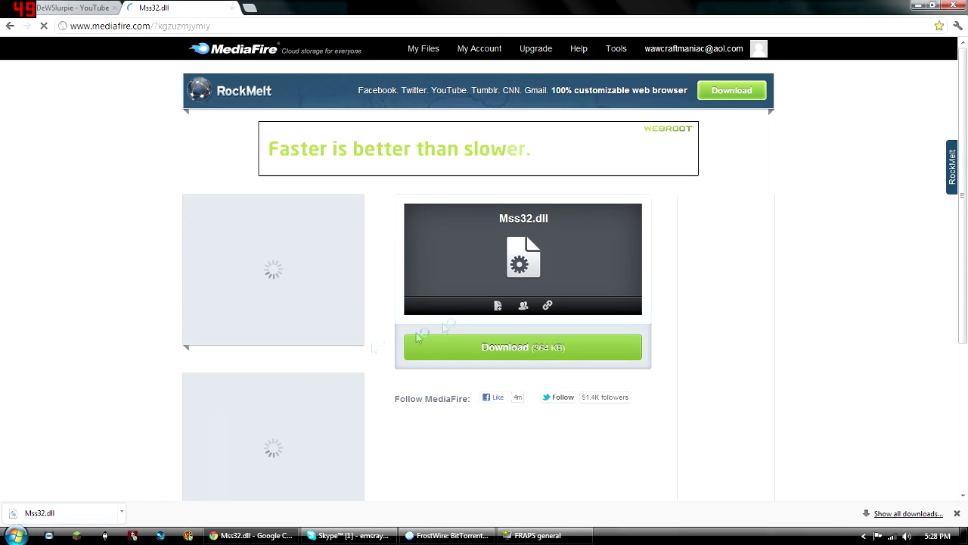
pyautogui.click(231, 7)
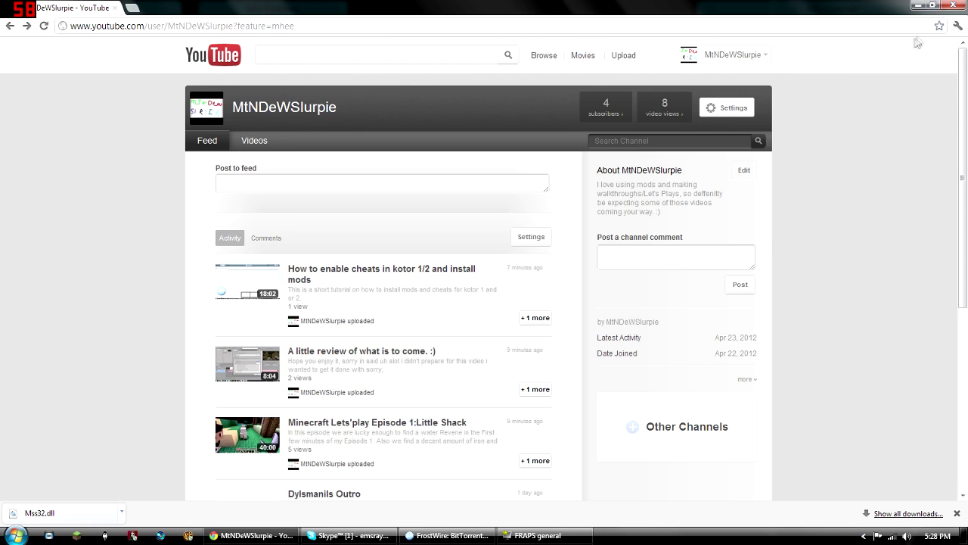
pyautogui.click(917, 5)
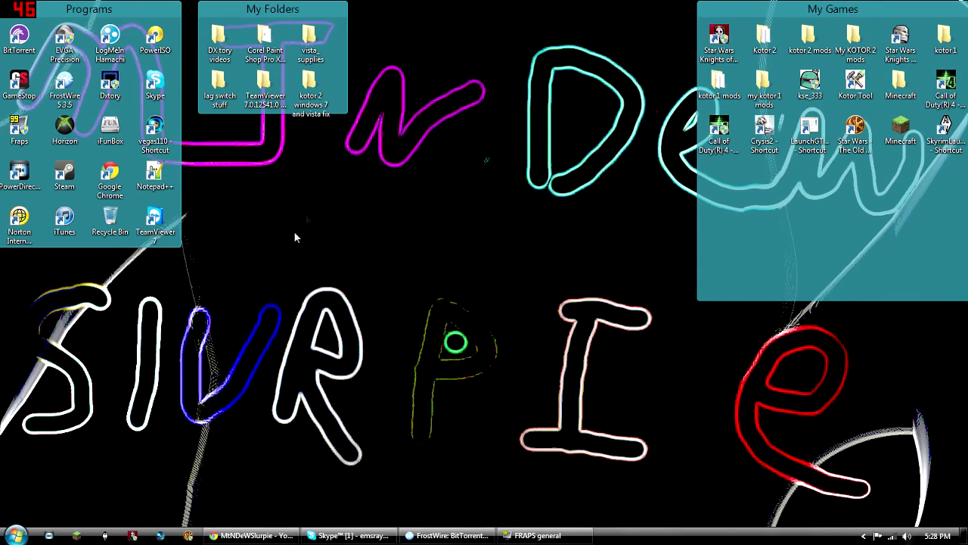
# - Reopen the "kotor 2 windows 7 and vista fix" folder to inspect its replacement Mss32.dll, and close it
pyautogui.doubleClick(310, 102)
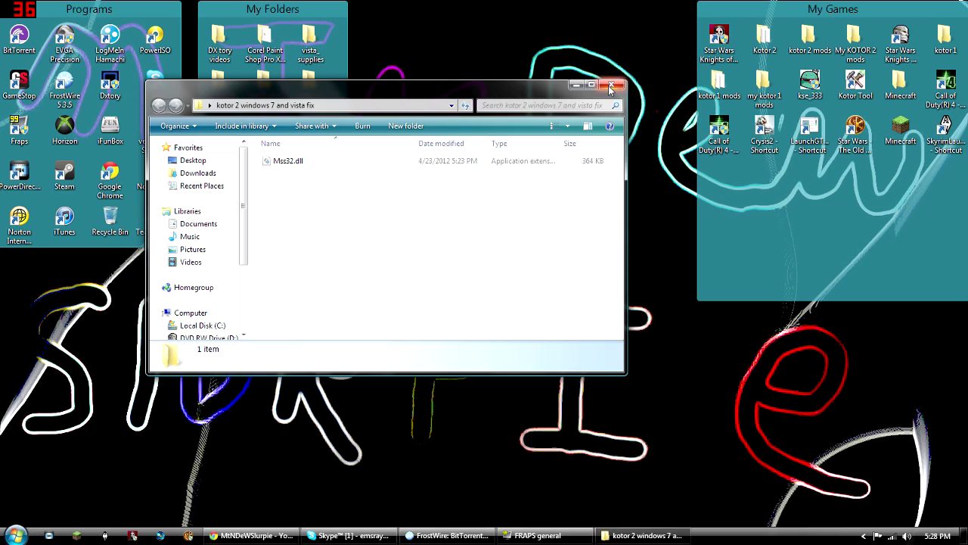
pyautogui.click(611, 86)
pyautogui.doubleClick(310, 99)
pyautogui.moveTo(368, 97); pyautogui.dragTo(257, 76)
pyautogui.click(177, 148)
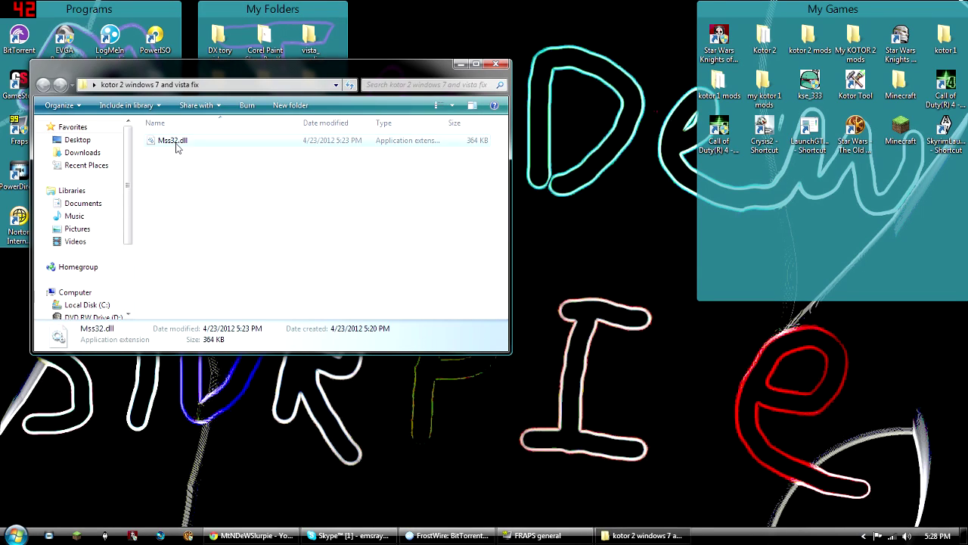
pyautogui.click(495, 64)
# - Create a desktop folder named "backup mss32.dll" and place it beside the My Folders group
pyautogui.rightClick(463, 146)
pyautogui.moveTo(502, 305)
pyautogui.click(628, 306)
pyautogui.write('back')
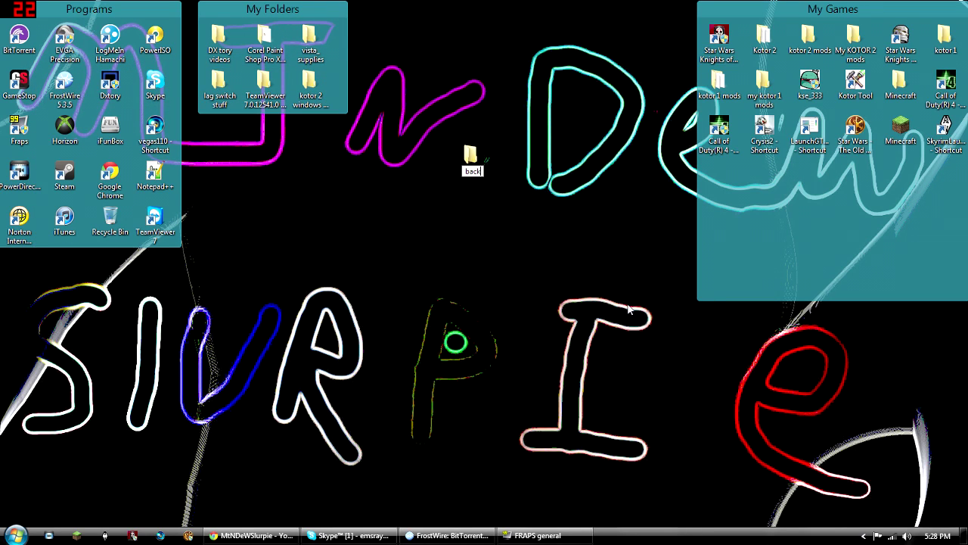
pyautogui.write('up mss.')
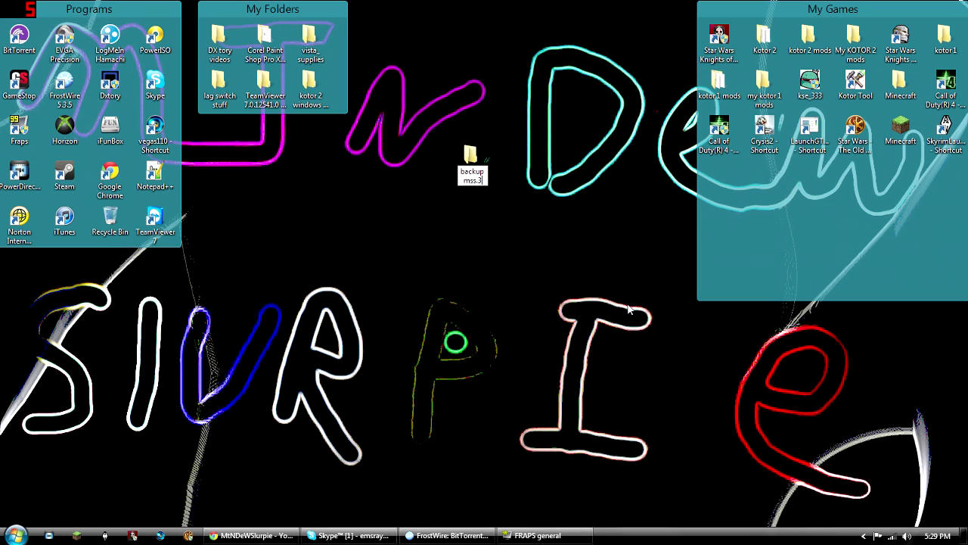
pyautogui.write('32.dll')
pyautogui.press('Return')
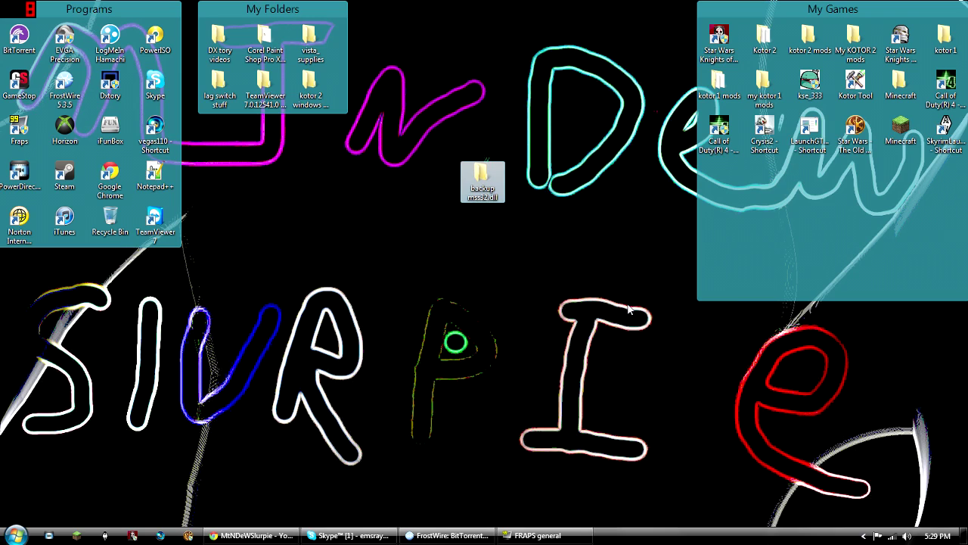
pyautogui.moveTo(488, 182); pyautogui.dragTo(398, 34)
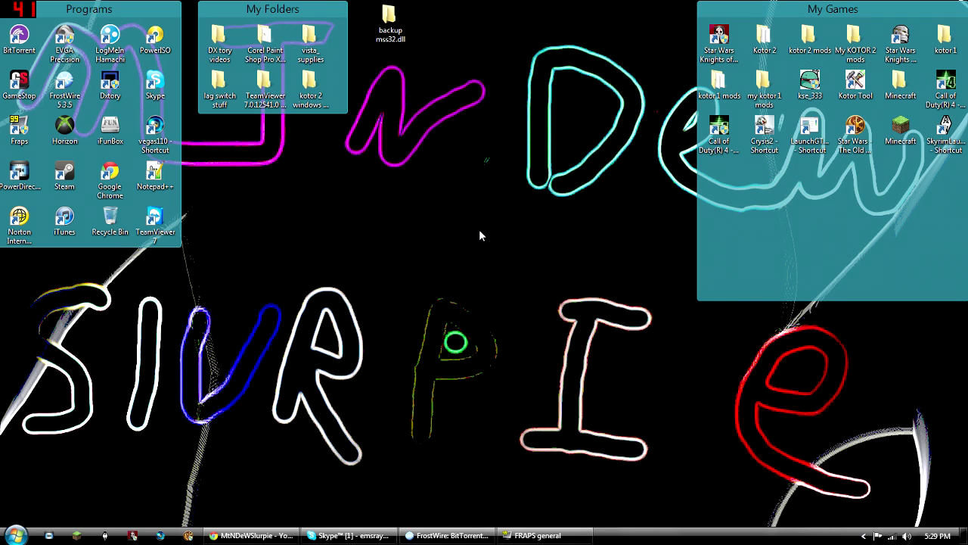
# - Browse the Program Files (x86) folder on Local Disk (C:) for the game's installation location, and close the window
pyautogui.click(15, 535)
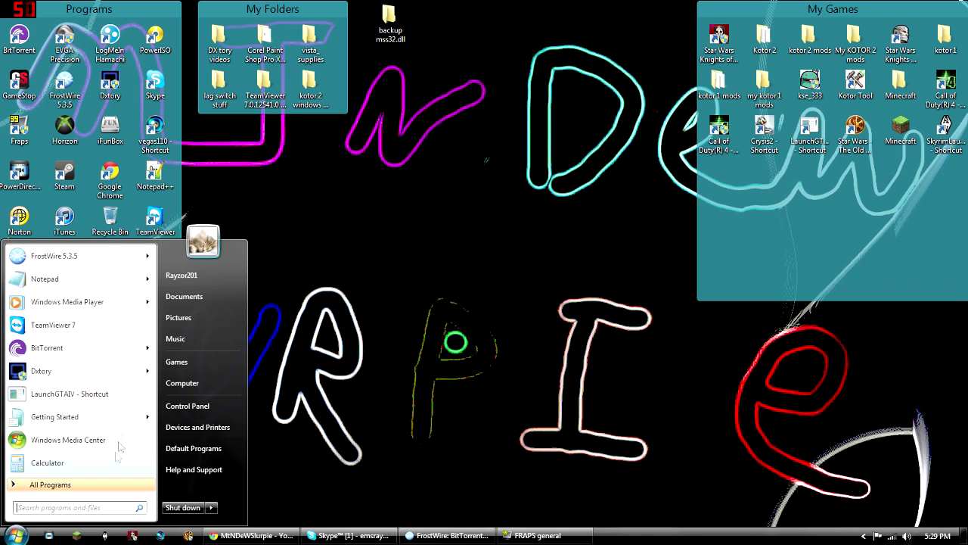
pyautogui.click(206, 319)
pyautogui.doubleClick(222, 157)
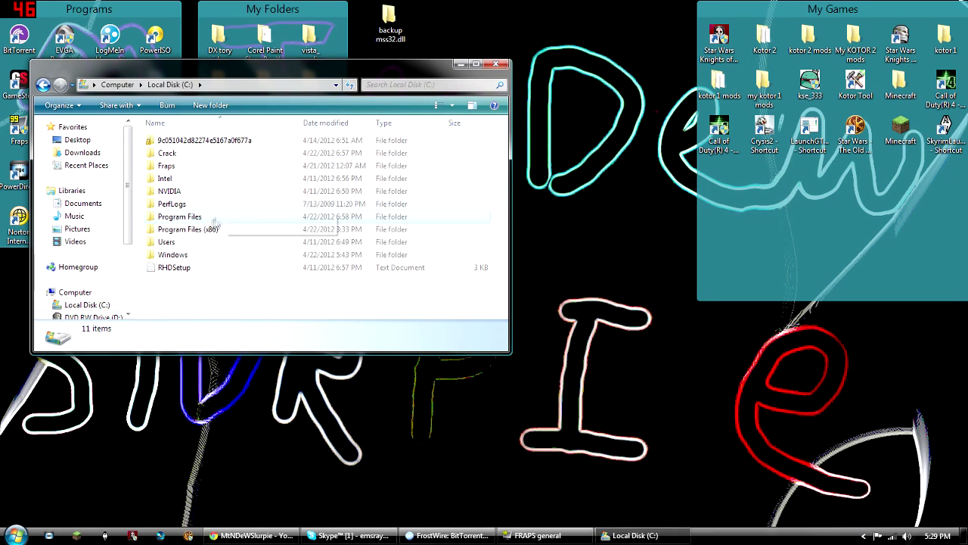
pyautogui.moveTo(348, 66); pyautogui.dragTo(401, 4)
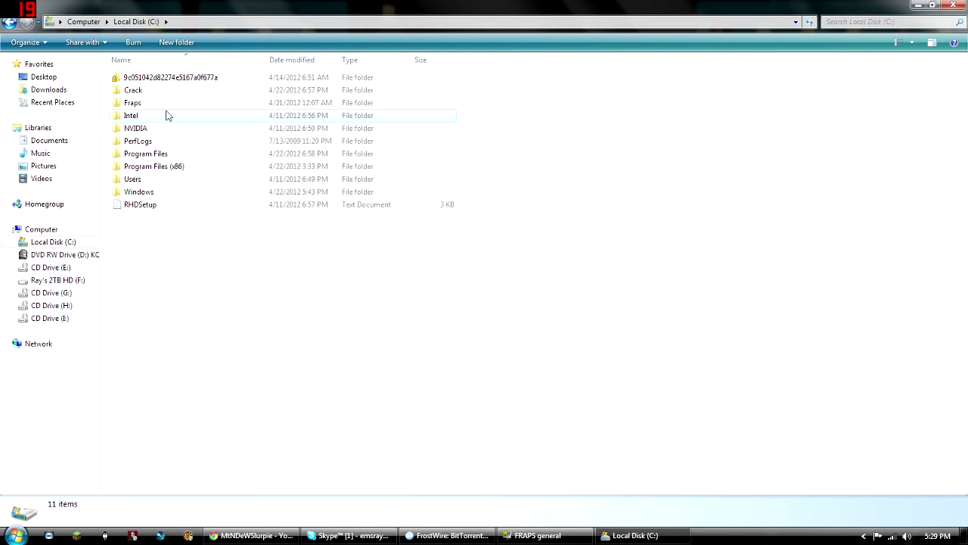
pyautogui.click(160, 155)
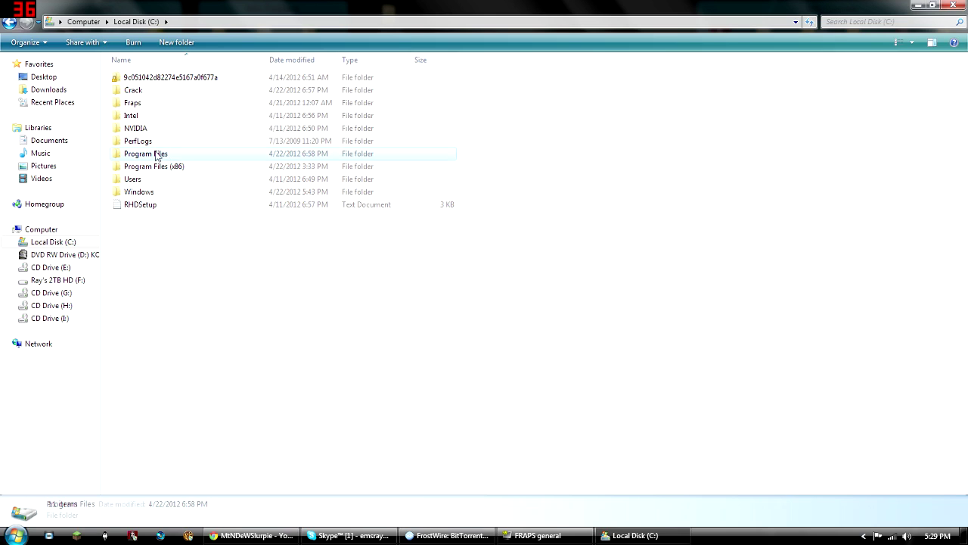
pyautogui.click(188, 261)
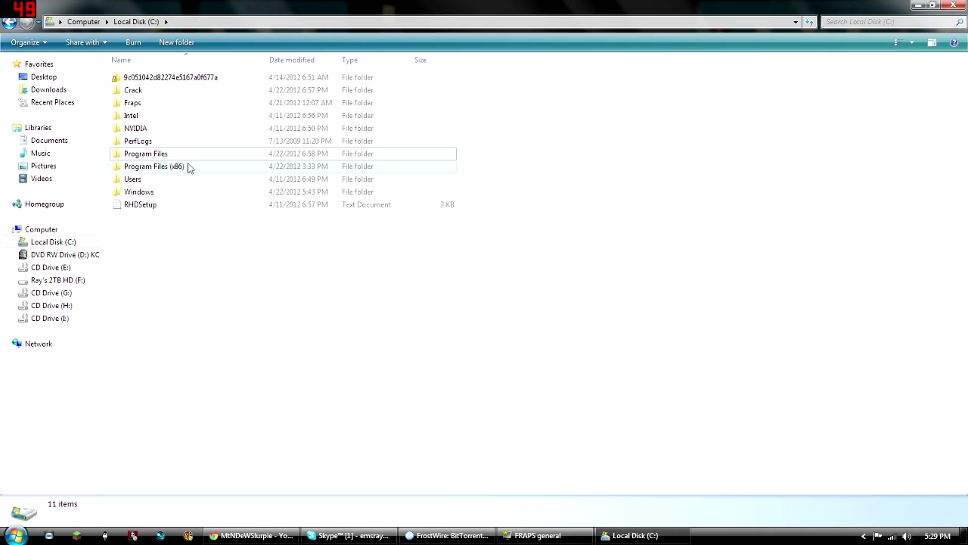
pyautogui.doubleClick(185, 167)
pyautogui.scroll(-5, 186, 166)
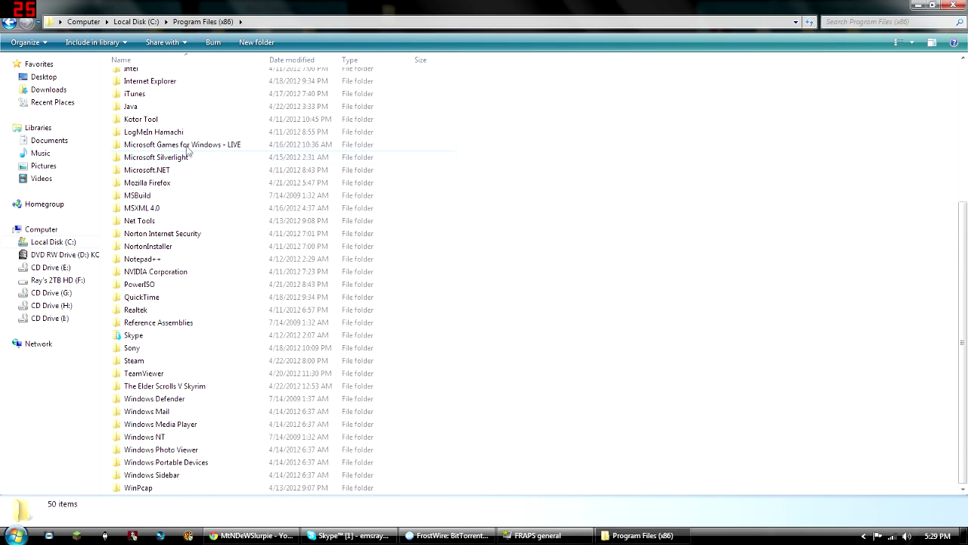
pyautogui.scroll(2, 184, 175)
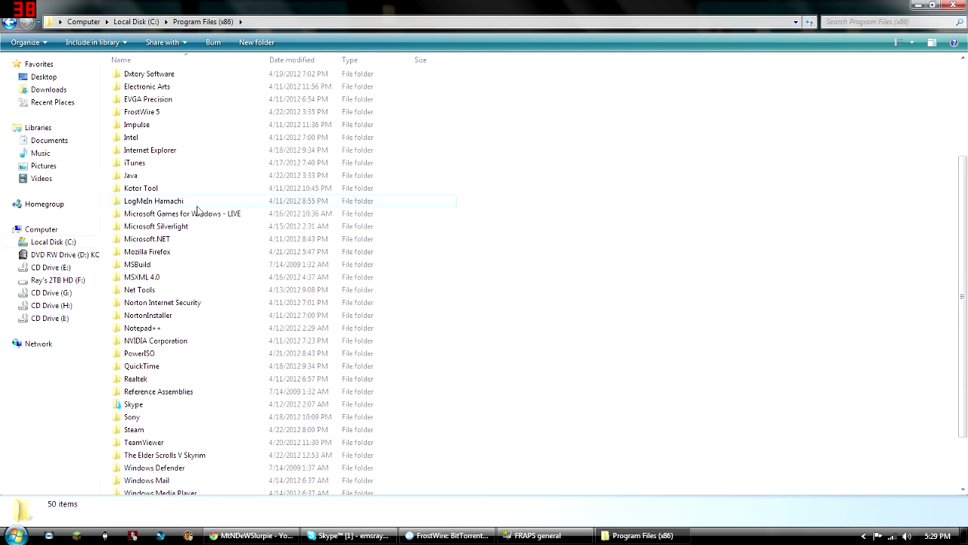
pyautogui.scroll(1, 196, 209)
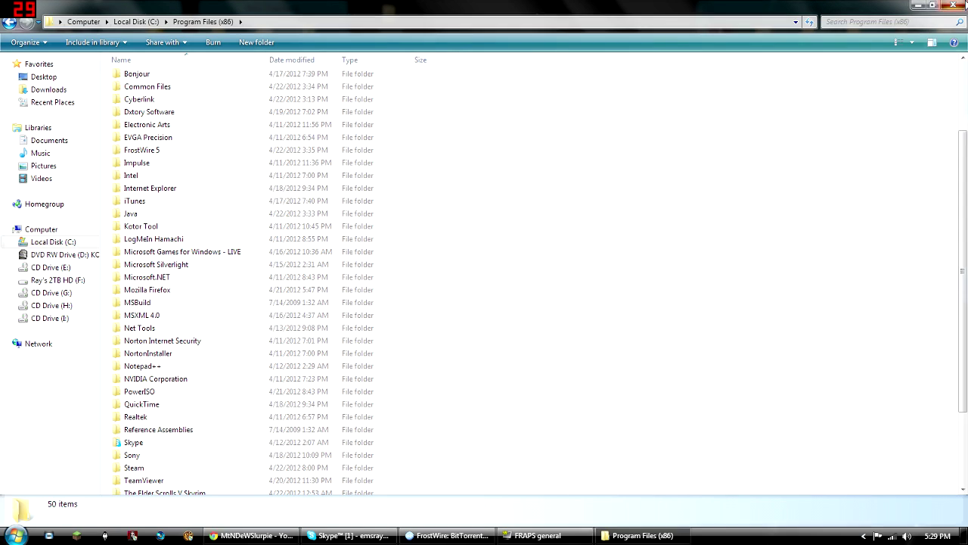
pyautogui.hotkey('alt', 'F4')
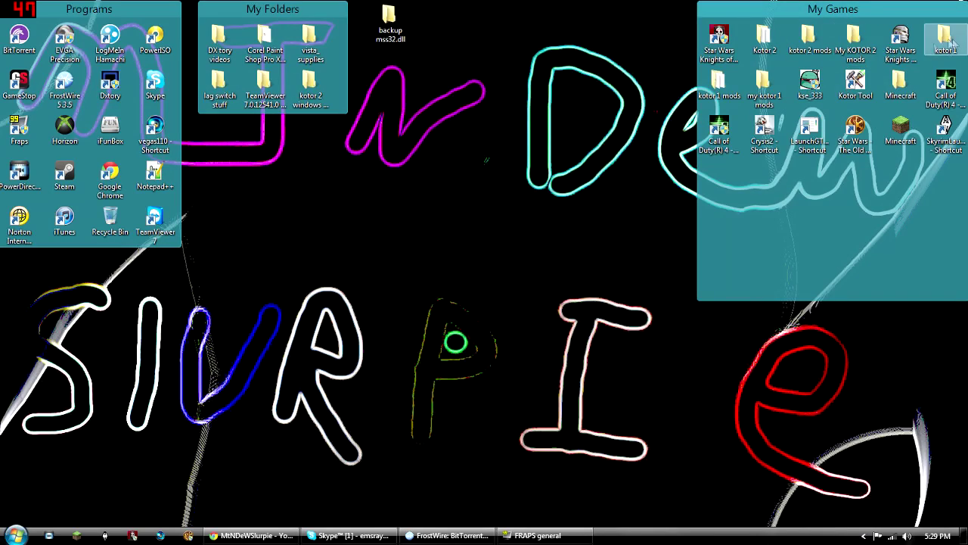
# - Copy the original Mss32.dll from the Kotor 2 game folder
pyautogui.doubleClick(782, 42)
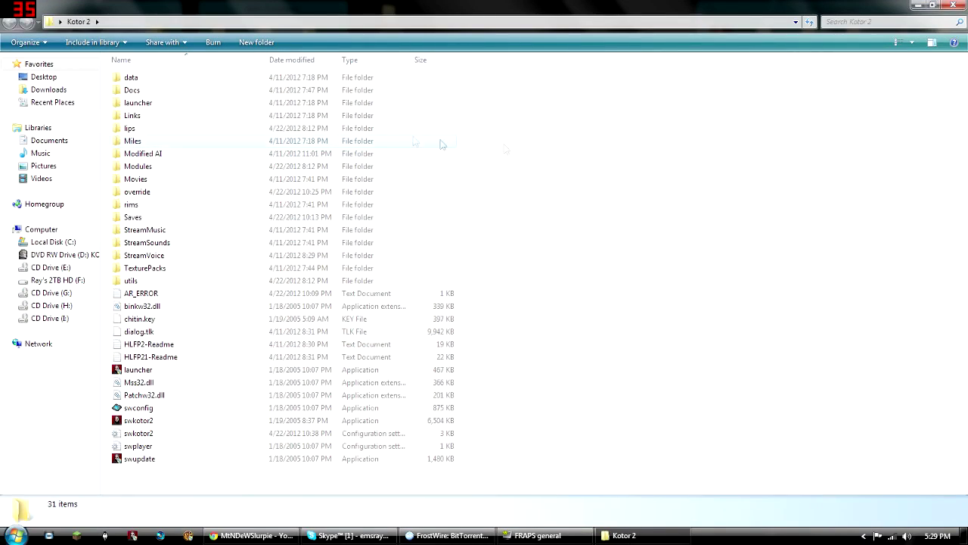
pyautogui.moveTo(692, 84); pyautogui.dragTo(182, 440)
pyautogui.click(705, 314)
pyautogui.moveTo(140, 474); pyautogui.dragTo(135, 304)
pyautogui.click(865, 140)
pyautogui.click(144, 384)
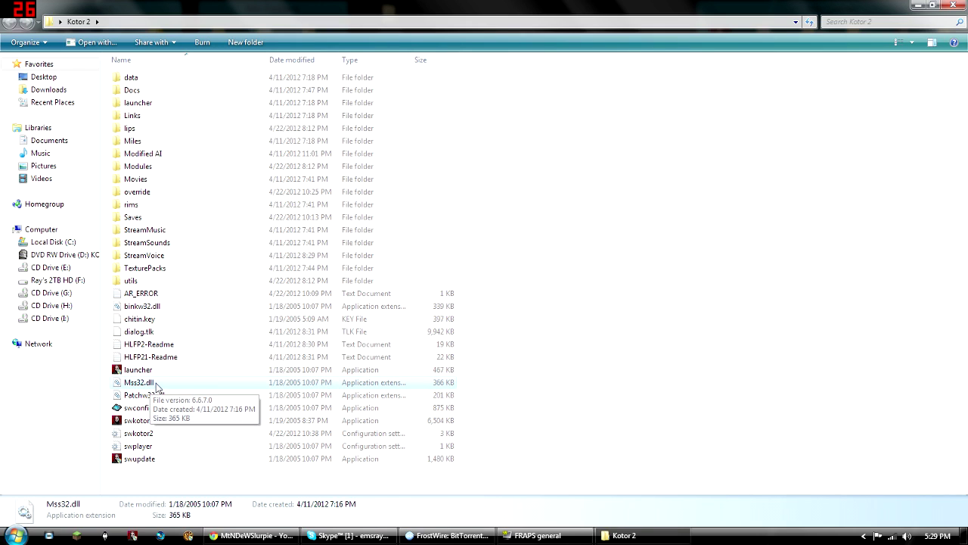
pyautogui.rightClick(158, 387)
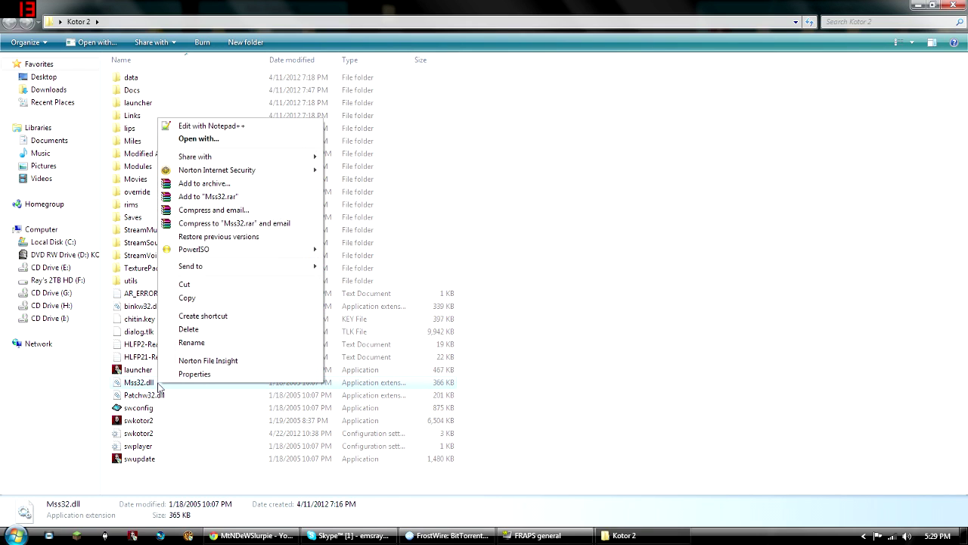
pyautogui.click(204, 297)
# - Paste the copied Mss32.dll into the "backup mss32.dll" desktop folder and close that folder
pyautogui.click(916, 5)
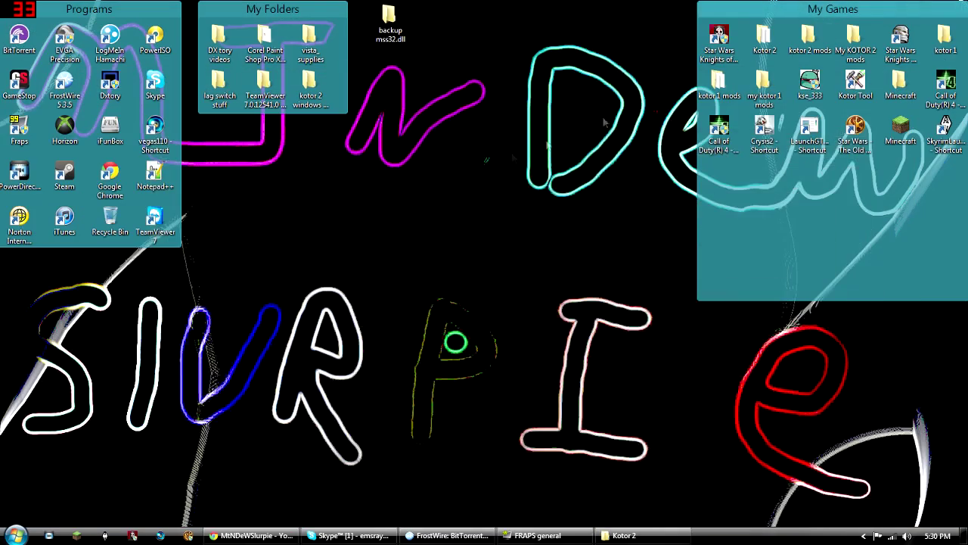
pyautogui.doubleClick(393, 27)
pyautogui.rightClick(399, 157)
pyautogui.click(429, 239)
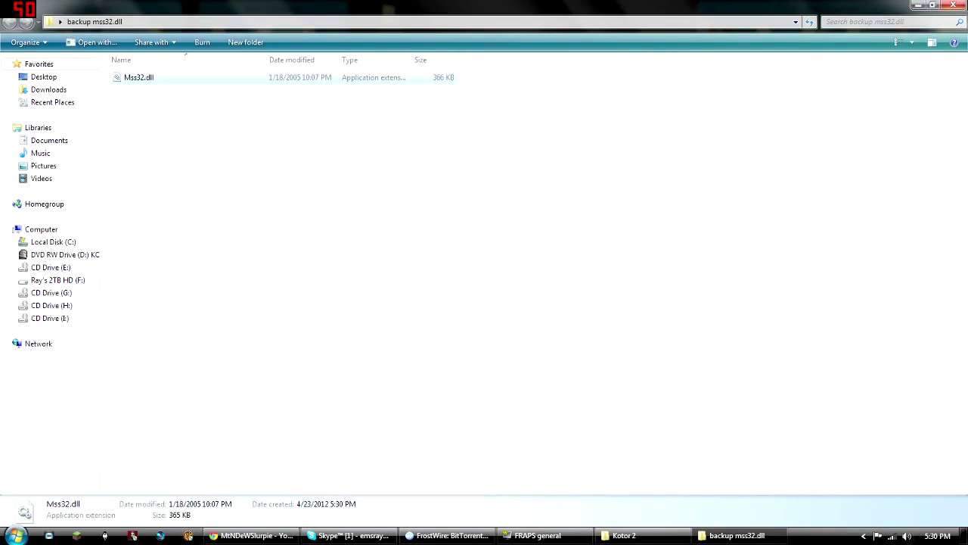
pyautogui.hotkey('alt', 'F4')
# - Enlarge the My Folders desktop group by one row and move the "backup mss32.dll" folder into it
pyautogui.moveTo(345, 112); pyautogui.dragTo(345, 155)
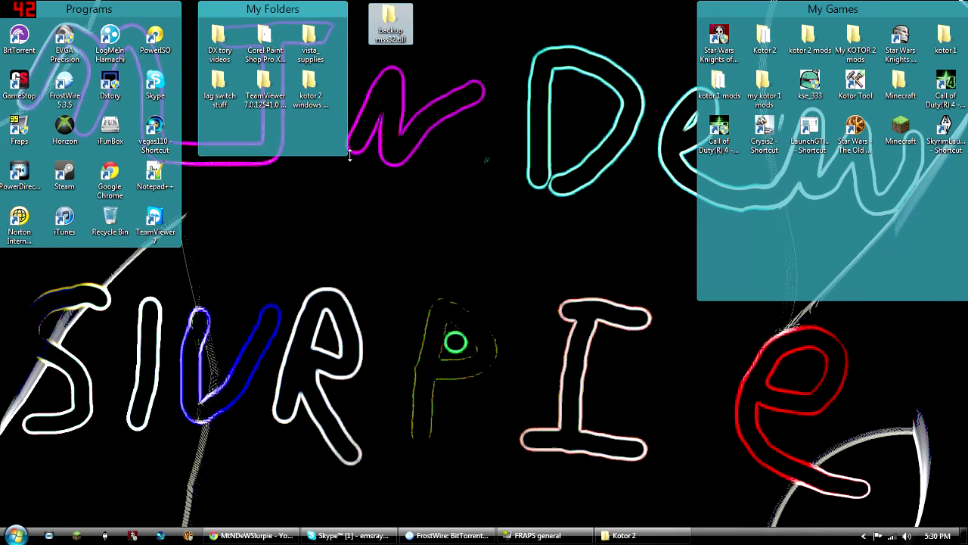
pyautogui.moveTo(390, 25); pyautogui.dragTo(242, 140)
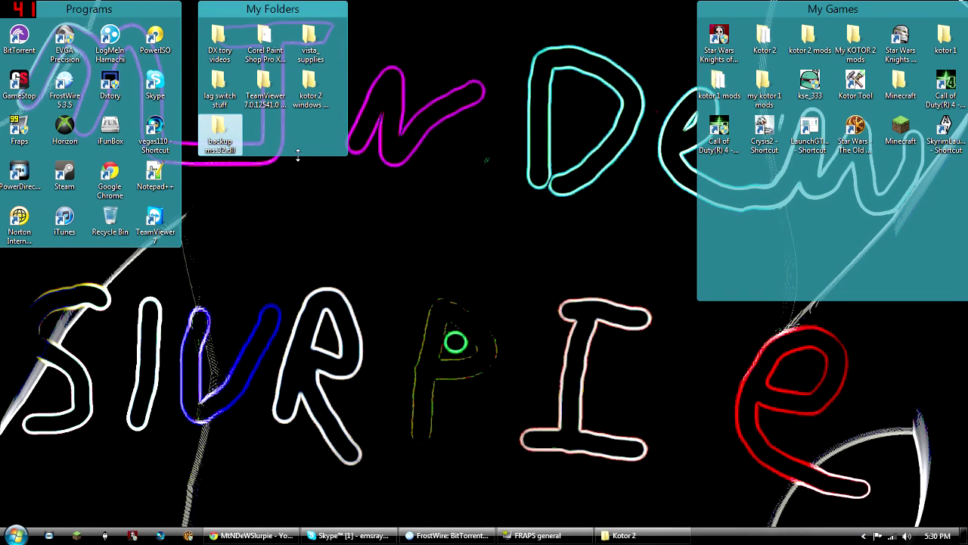
pyautogui.click(504, 108)
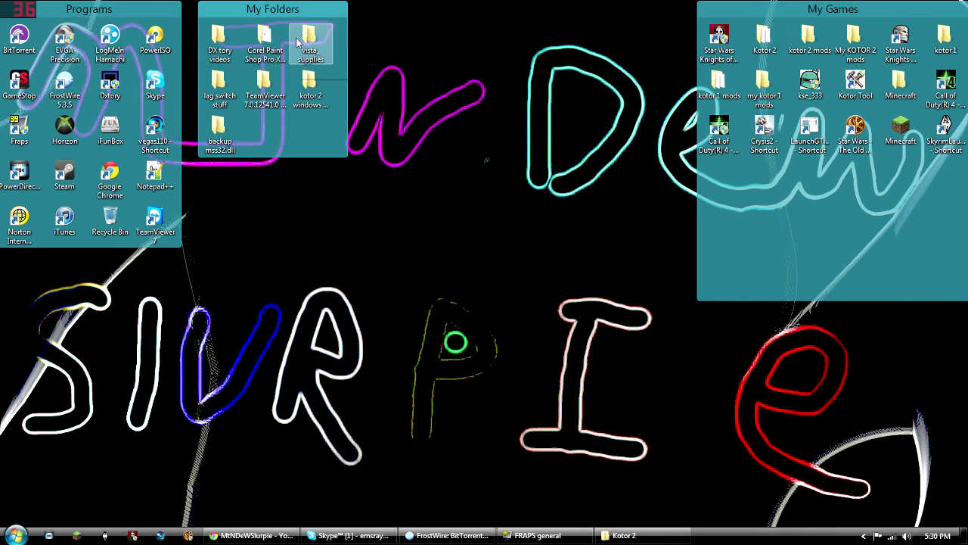
# - Shift the My Folders desktop group slightly towards the Programs group, and check the "backup mss32.dll" folder before closing it
pyautogui.moveTo(279, 10); pyautogui.dragTo(268, 9)
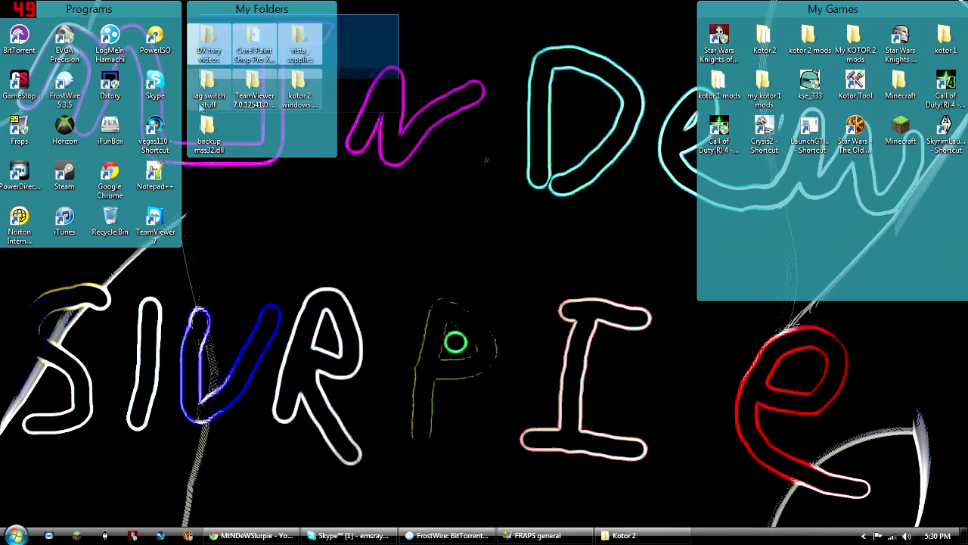
pyautogui.moveTo(47, 249); pyautogui.dragTo(168, 6)
pyautogui.click(532, 108)
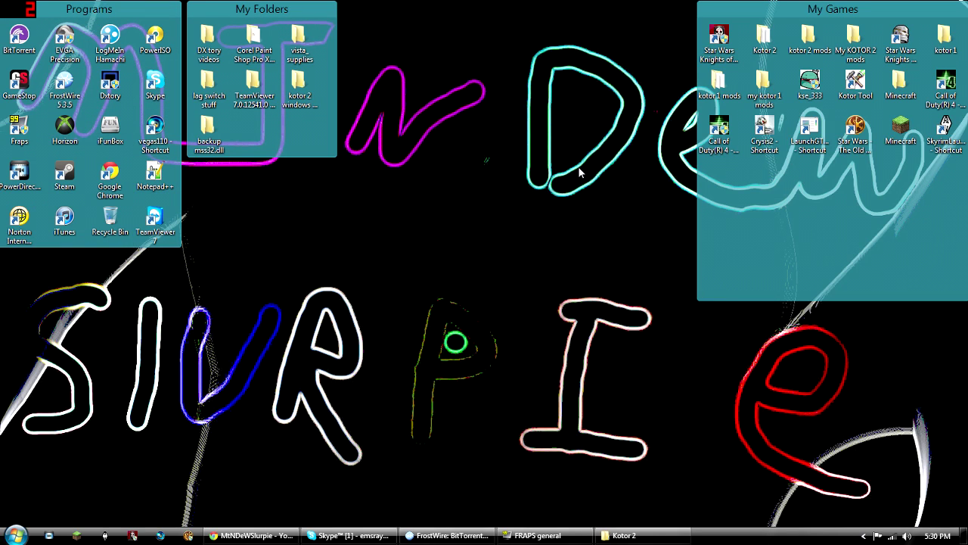
pyautogui.doubleClick(218, 132)
pyautogui.click(955, 5)
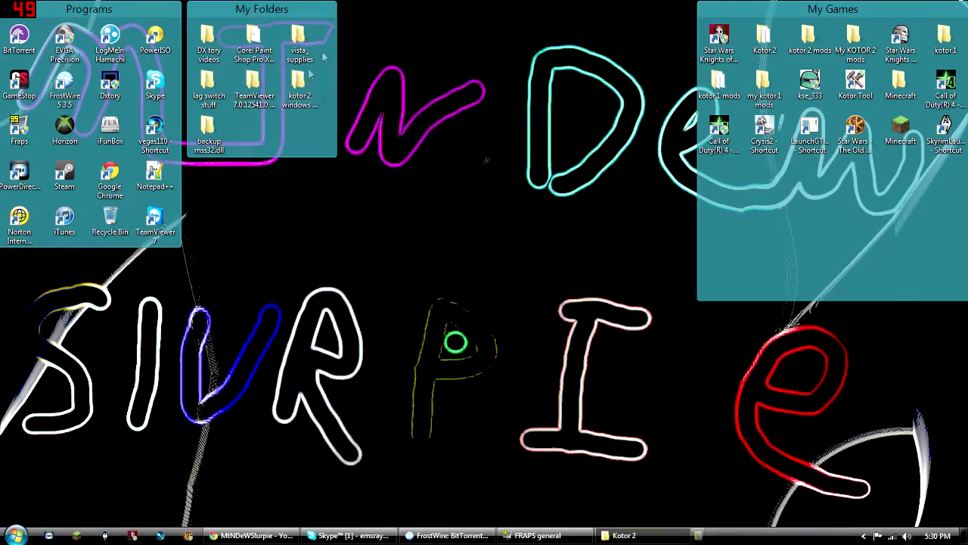
# - Copy the replacement Mss32.dll from the "kotor 2 windows 7 and vista fix" folder and minimize that folder
pyautogui.doubleClick(298, 93)
pyautogui.click(141, 78)
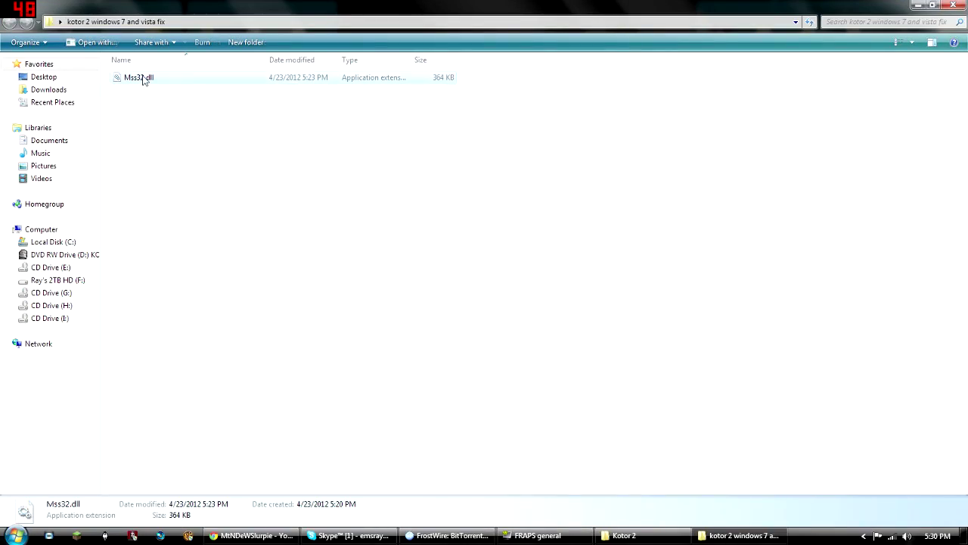
pyautogui.rightClick(142, 77)
pyautogui.click(172, 255)
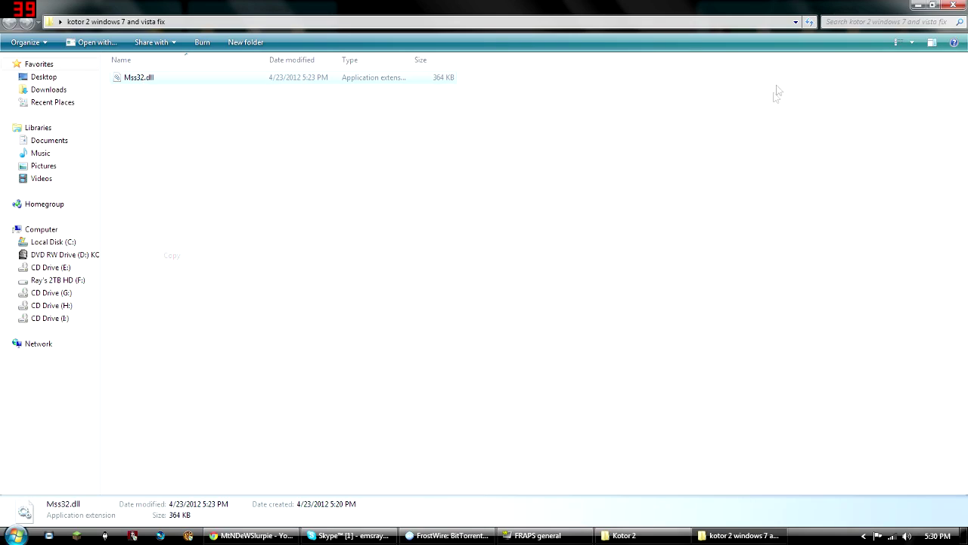
pyautogui.click(917, 5)
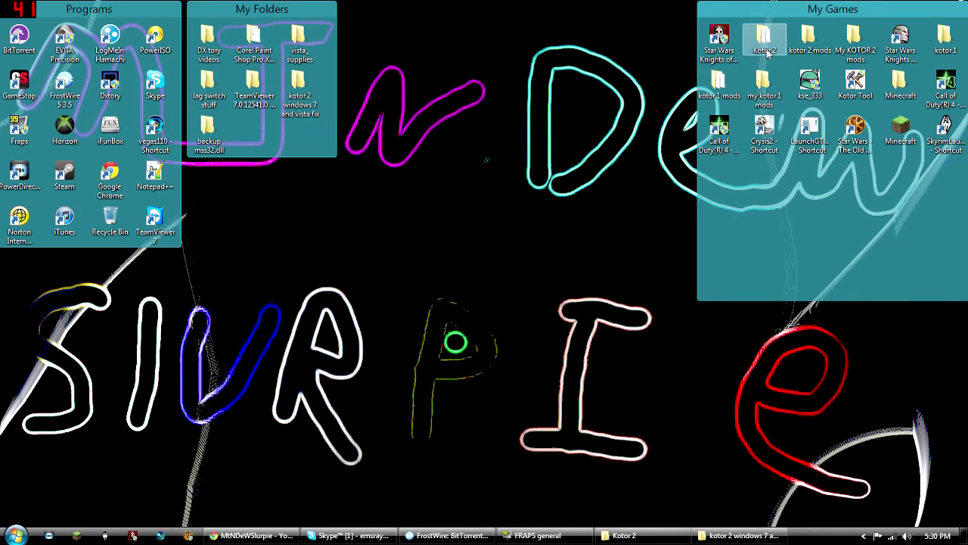
# - Paste the copied Mss32.dll into the Kotor 2 game folder, replacing the existing file, and minimize the folder
pyautogui.click(624, 535)
pyautogui.click(487, 78)
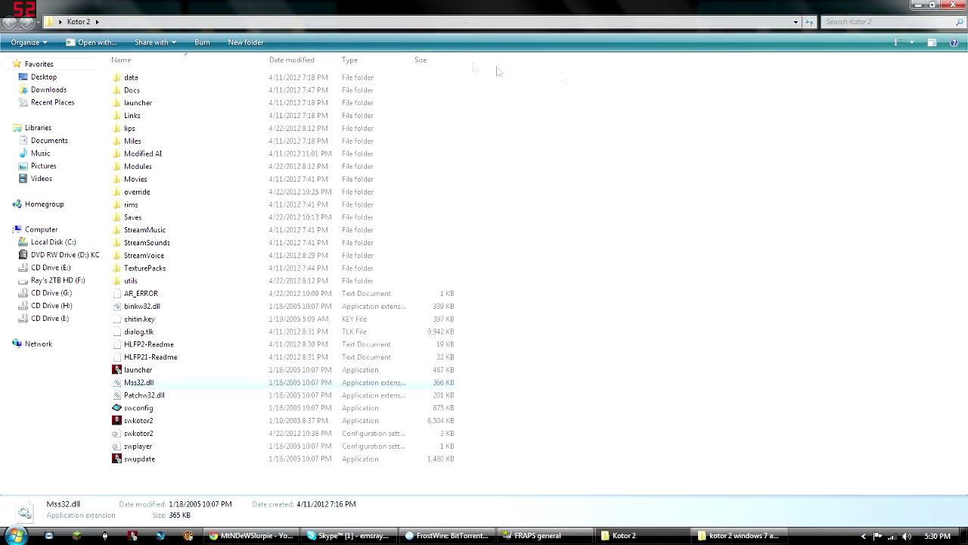
pyautogui.click(918, 5)
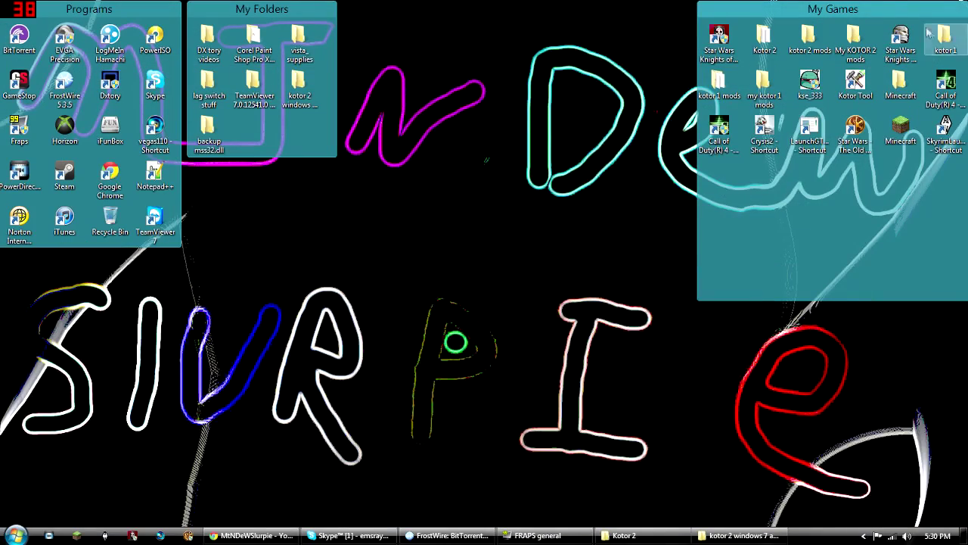
pyautogui.click(624, 534)
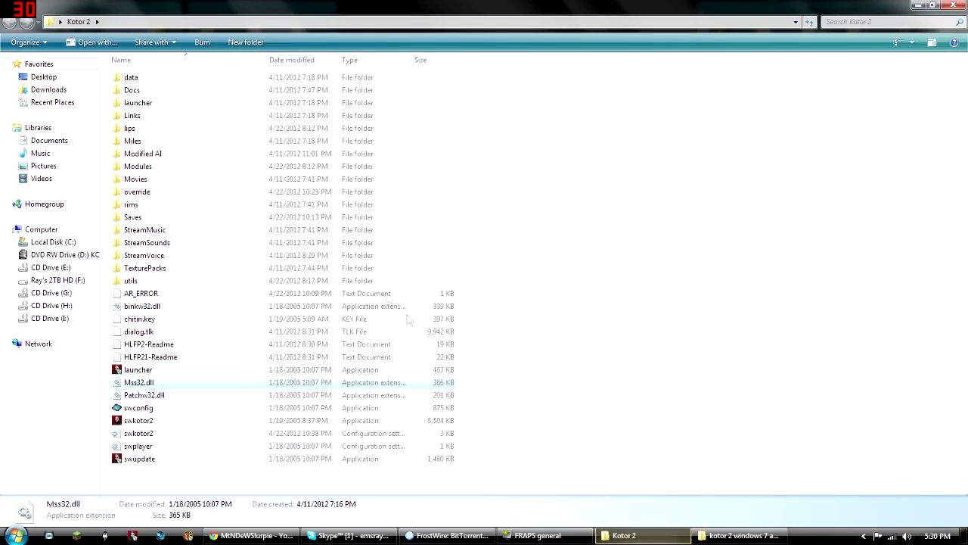
pyautogui.rightClick(707, 165)
pyautogui.click(745, 247)
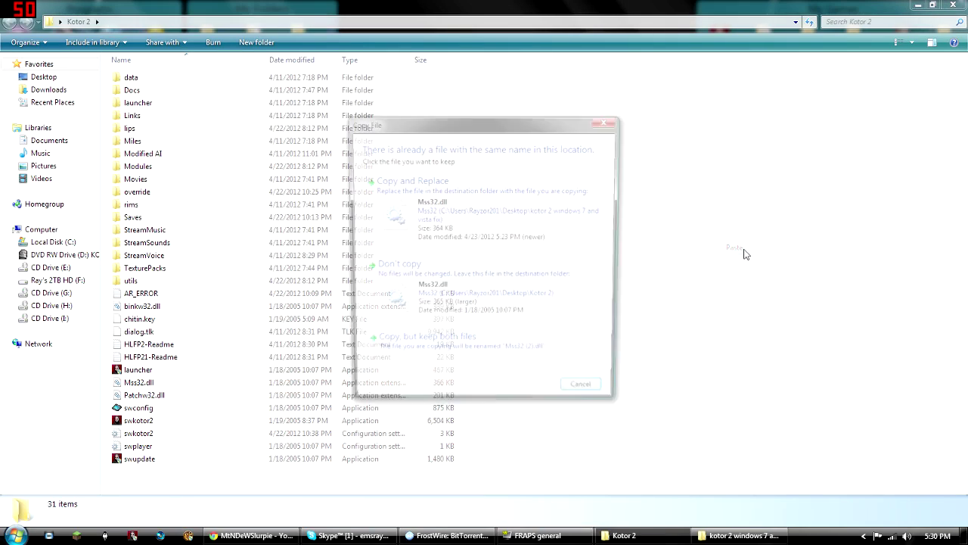
pyautogui.click(411, 201)
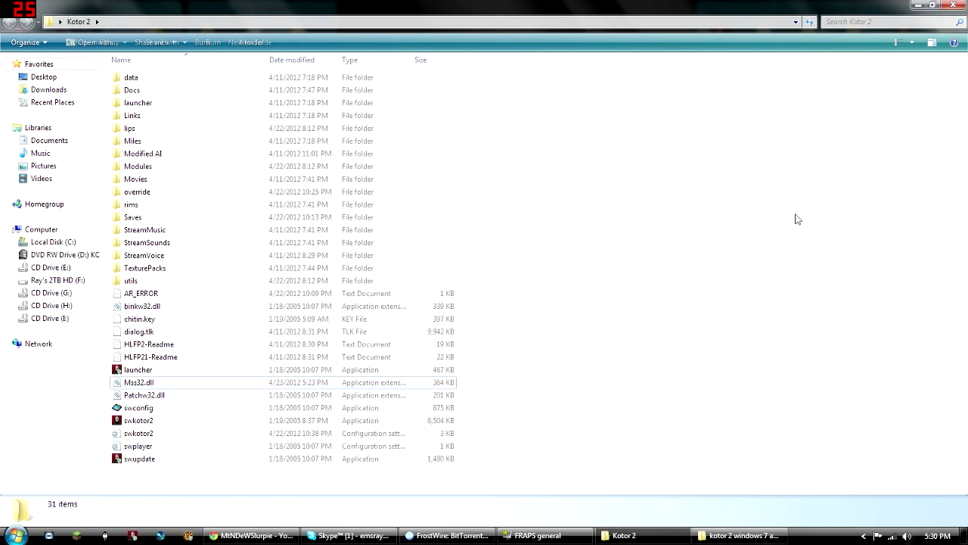
pyautogui.click(142, 383)
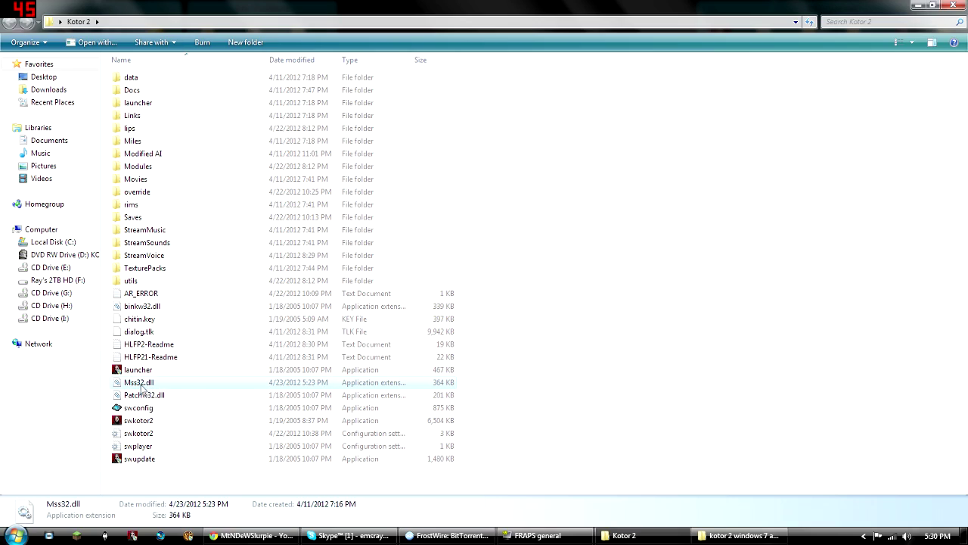
pyautogui.click(918, 5)
# - Look through the kotor 1 game folder and its data subfolder, and close both the kotor 1 and Kotor 2 folders
pyautogui.doubleClick(949, 51)
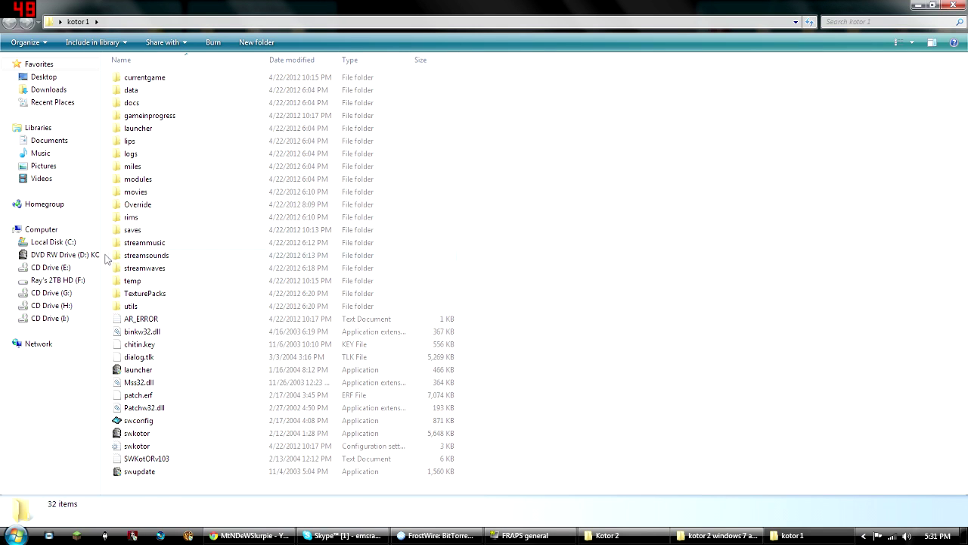
pyautogui.doubleClick(147, 90)
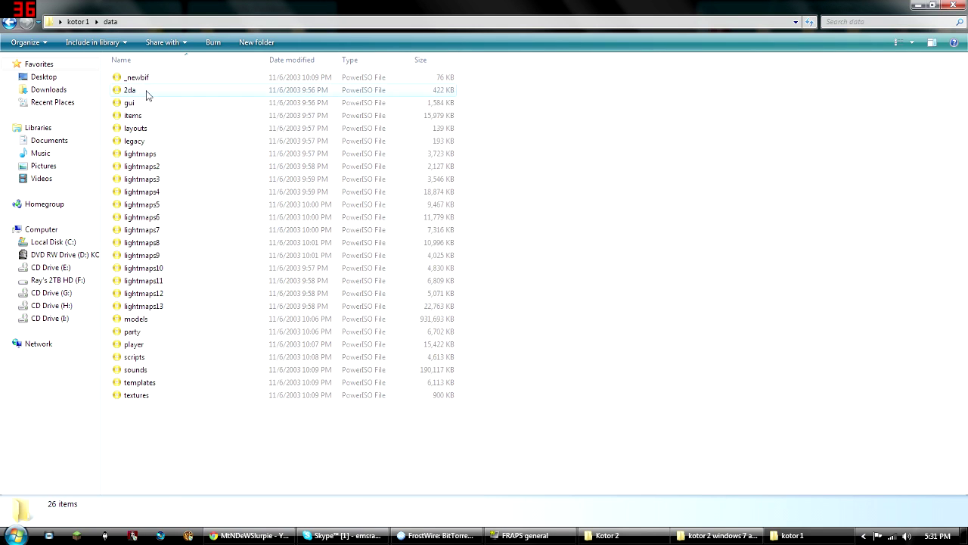
pyautogui.click(9, 22)
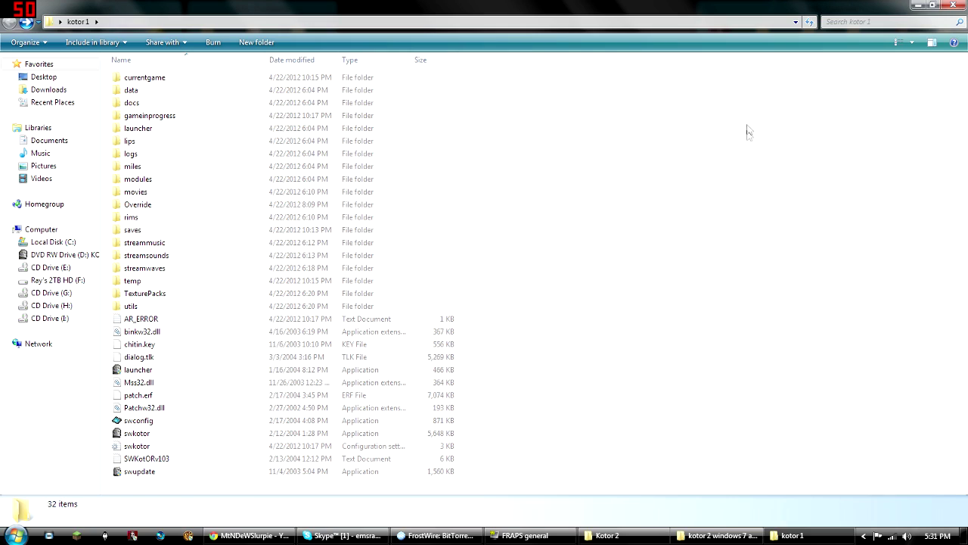
pyautogui.moveTo(571, 174); pyautogui.dragTo(730, 229)
pyautogui.click(953, 5)
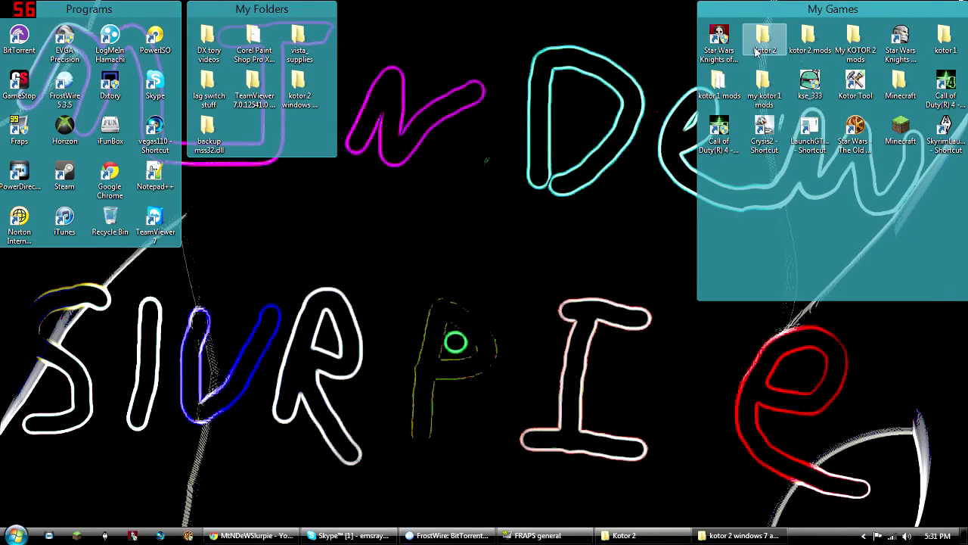
pyautogui.click(624, 535)
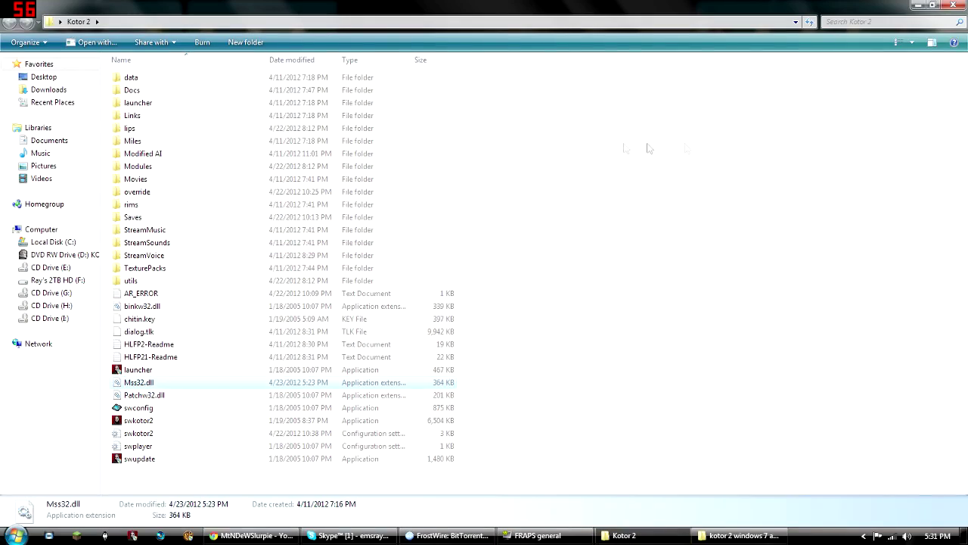
pyautogui.click(954, 5)
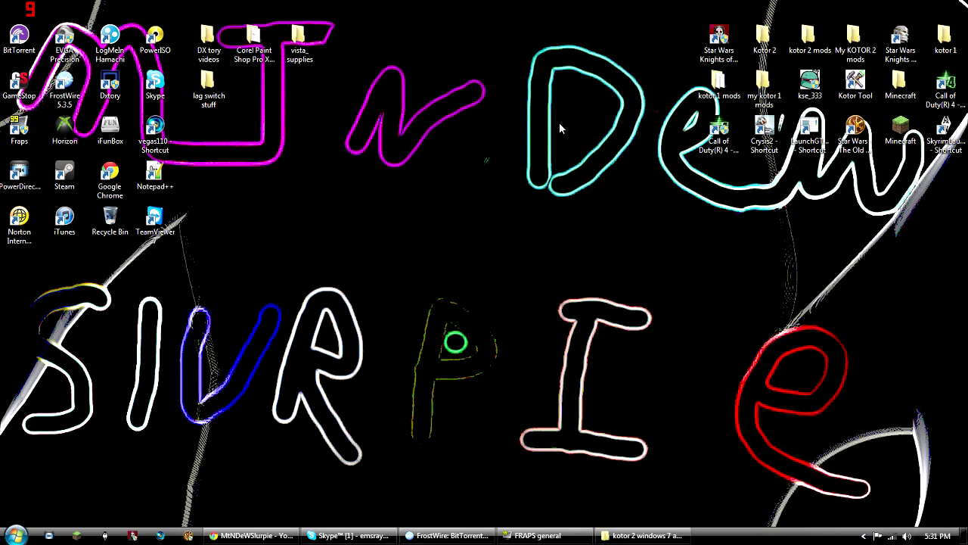
pyautogui.rightClick(584, 113)
pyautogui.click(430, 68)
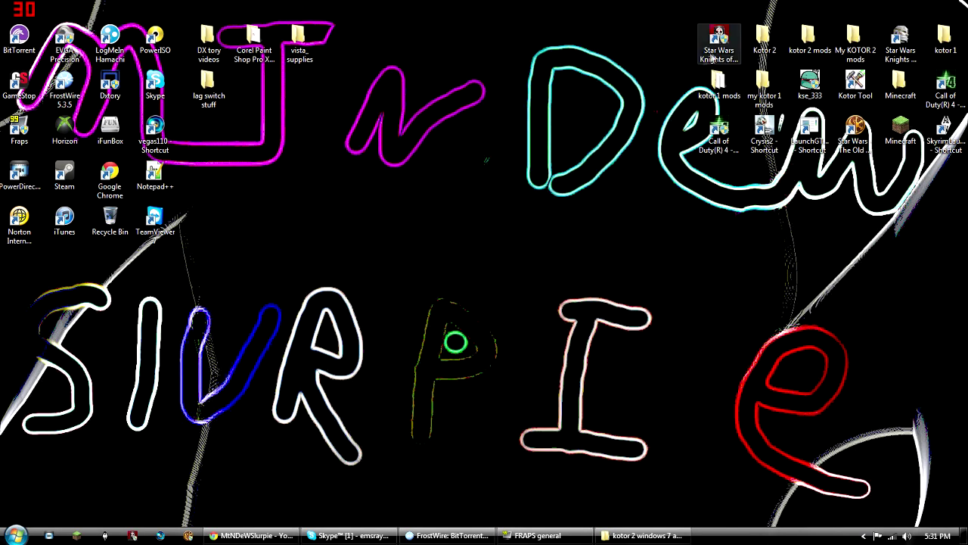
pyautogui.rightClick(722, 47)
pyautogui.click(635, 62)
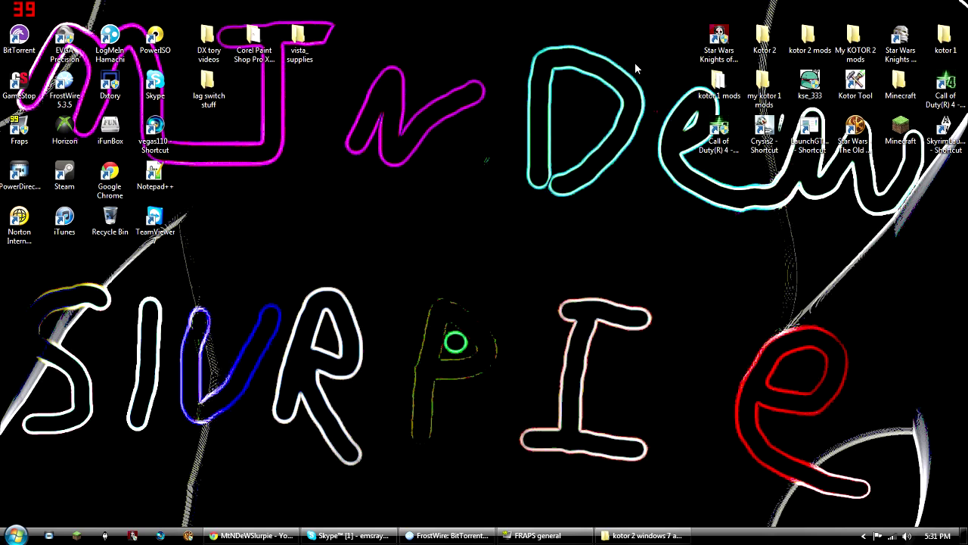
# - Check the installed programs in Programs and Features for the Knights of the Old Republic games, and close the window
pyautogui.press('super')
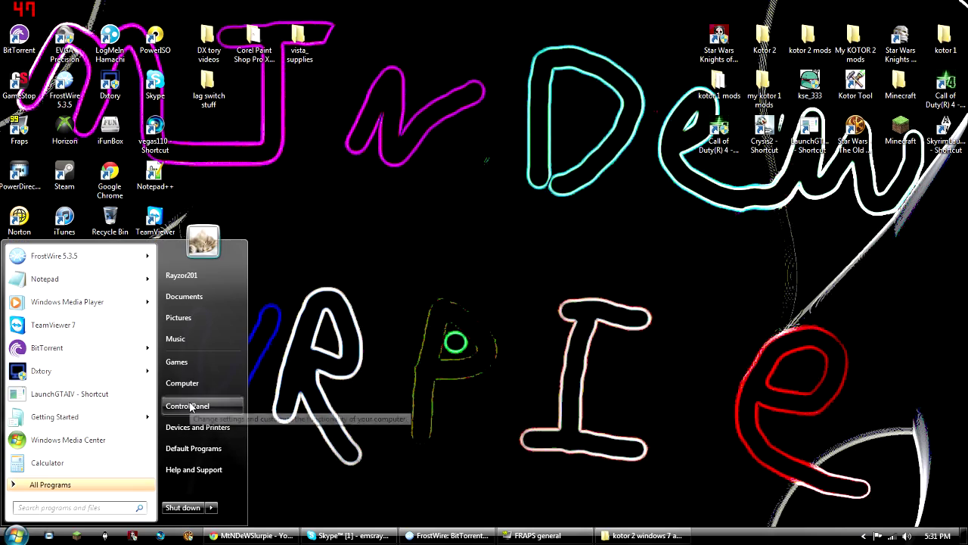
pyautogui.click(190, 402)
pyautogui.click(330, 230)
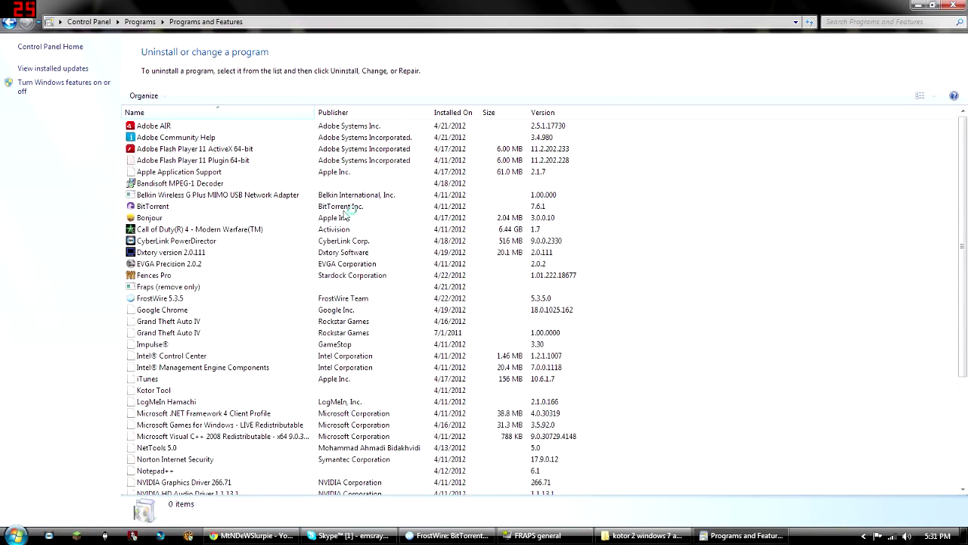
pyautogui.scroll(-7, 154, 438)
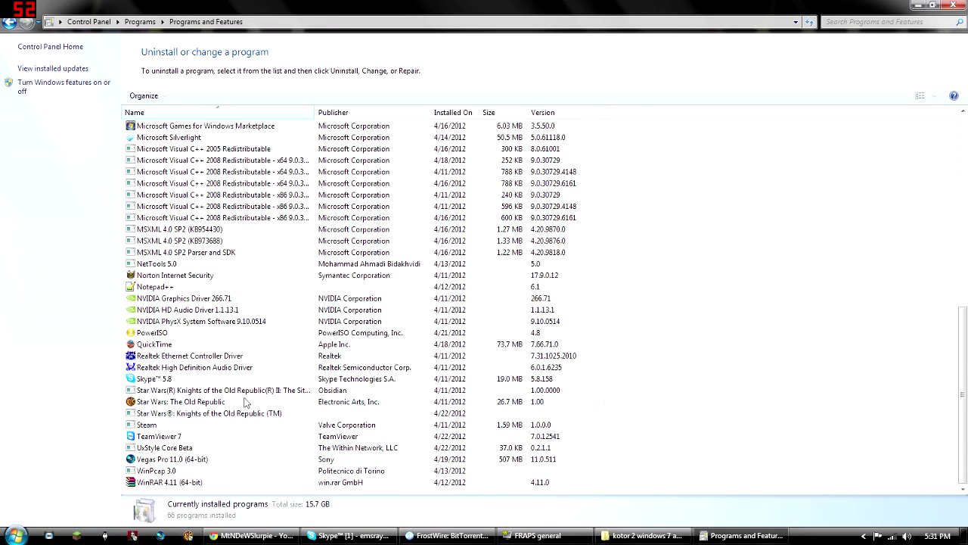
pyautogui.click(953, 5)
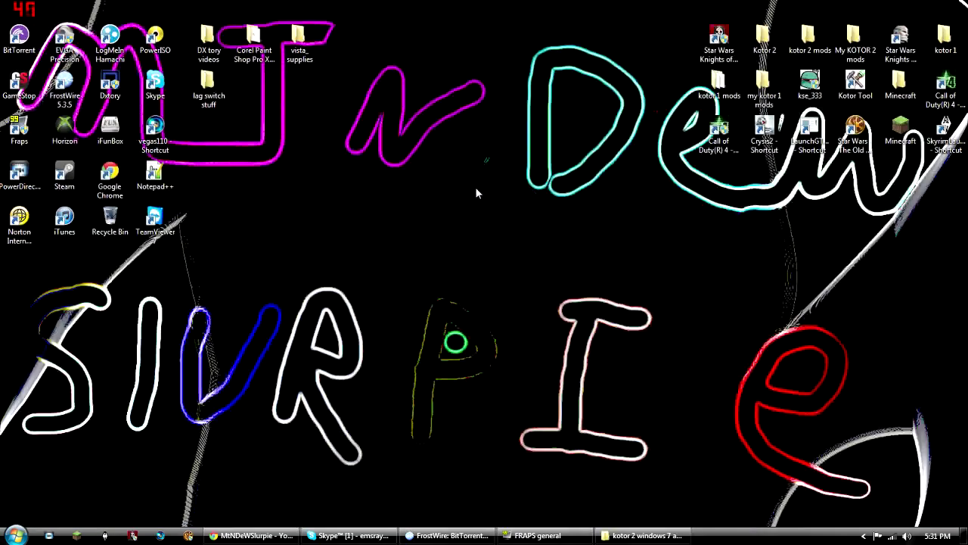
# - Open the file list of the KOTOR_1 disc in DVD RW Drive (D:) and select the Setup application
pyautogui.click(15, 535)
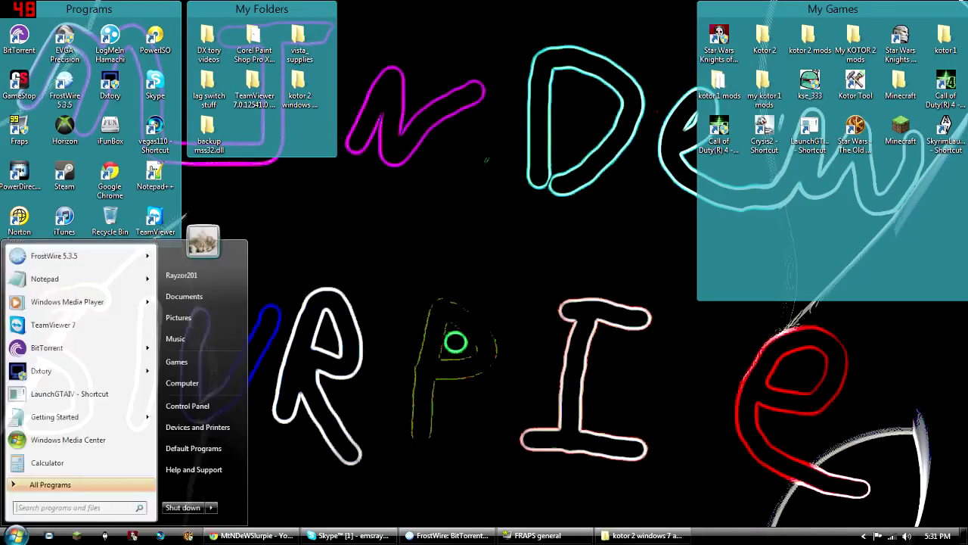
pyautogui.click(182, 383)
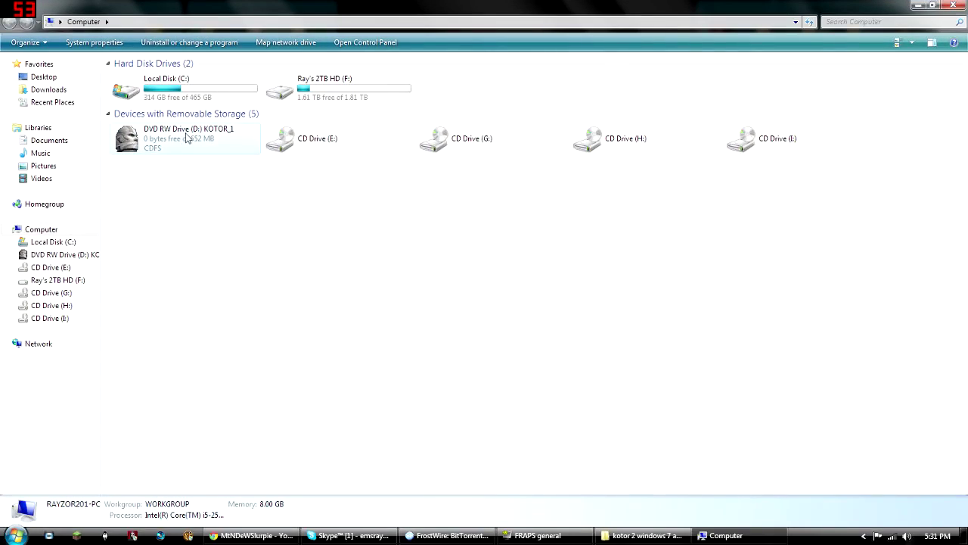
pyautogui.click(176, 146)
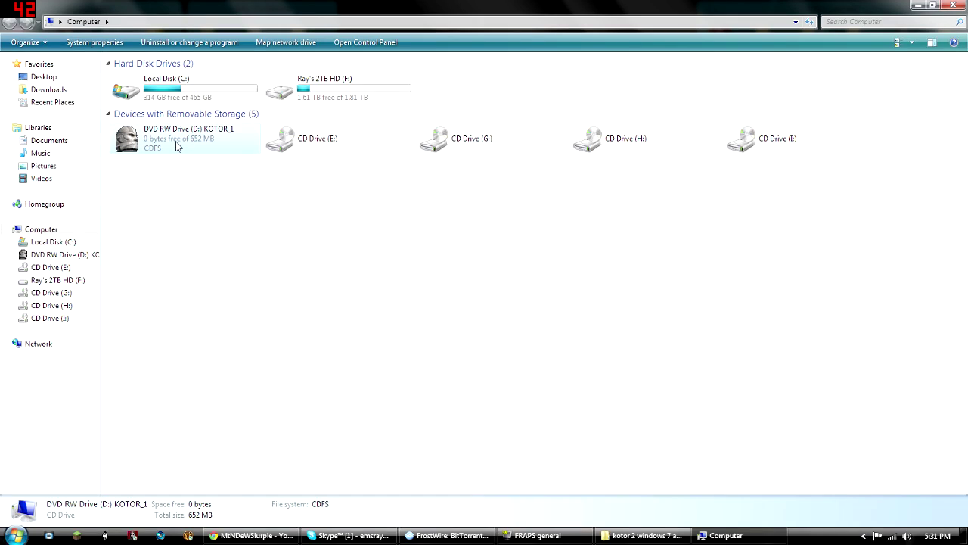
pyautogui.rightClick(177, 146)
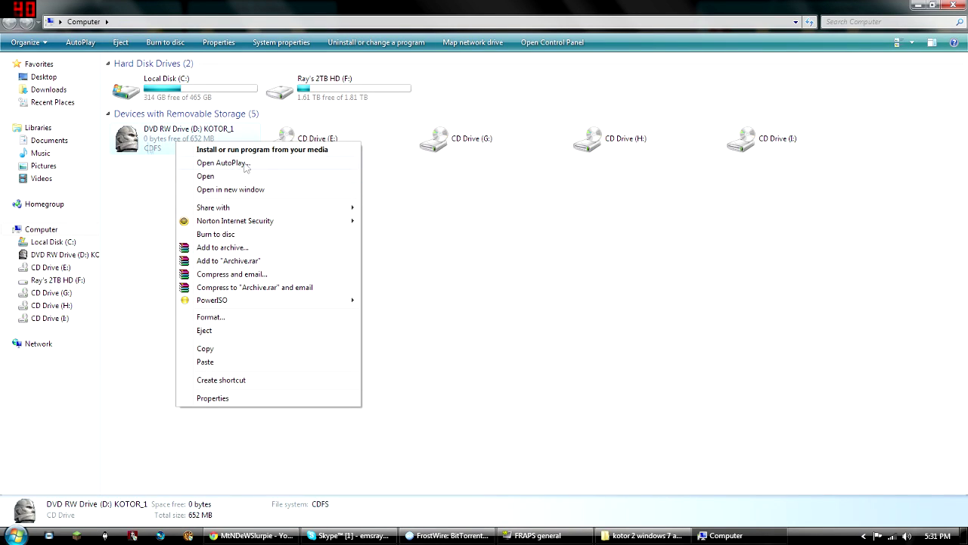
pyautogui.click(212, 177)
pyautogui.moveTo(188, 337); pyautogui.dragTo(152, 99)
pyautogui.click(147, 328)
pyautogui.click(148, 261)
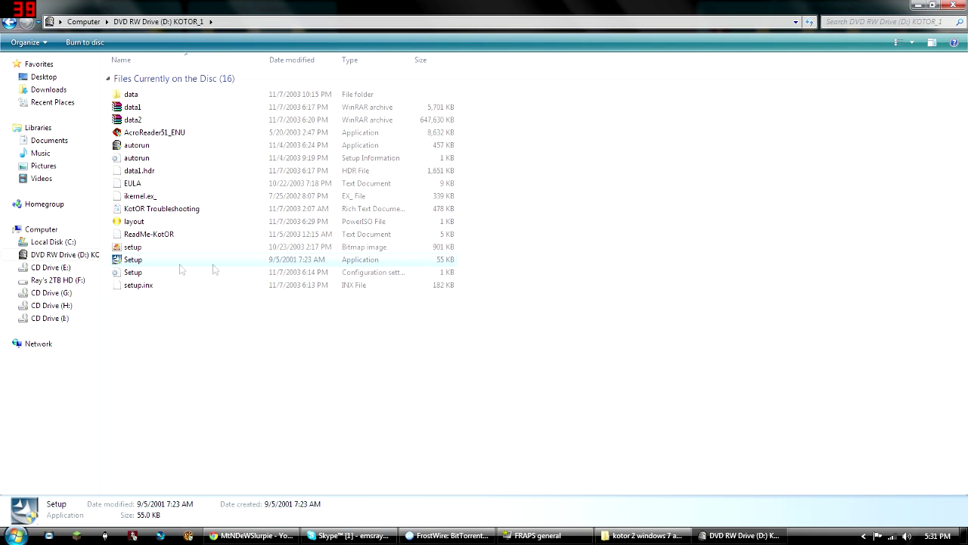
# - Review the compatibility mode and administrator privilege settings in the Setup application's properties, and accept the dialog
pyautogui.rightClick(142, 262)
pyautogui.click(178, 484)
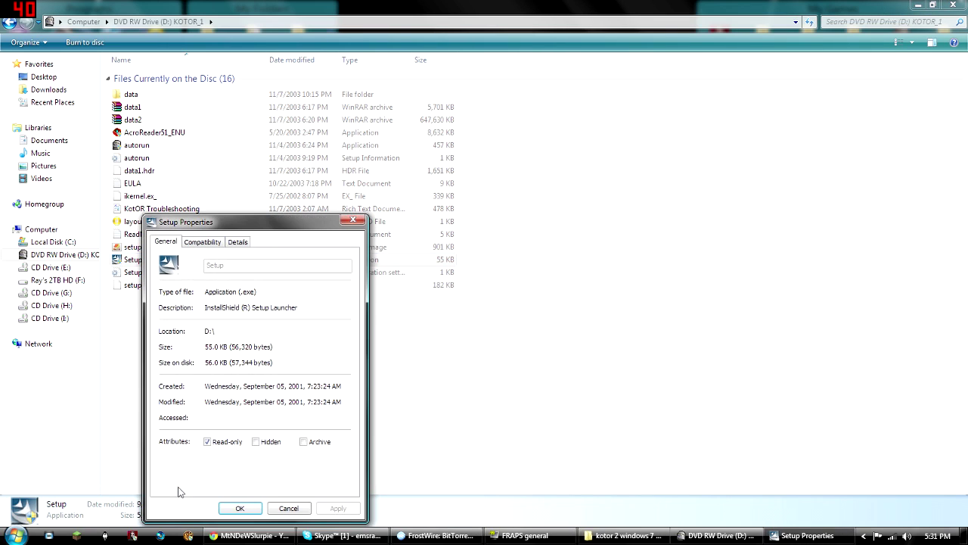
pyautogui.moveTo(244, 221); pyautogui.dragTo(249, 126)
pyautogui.click(218, 146)
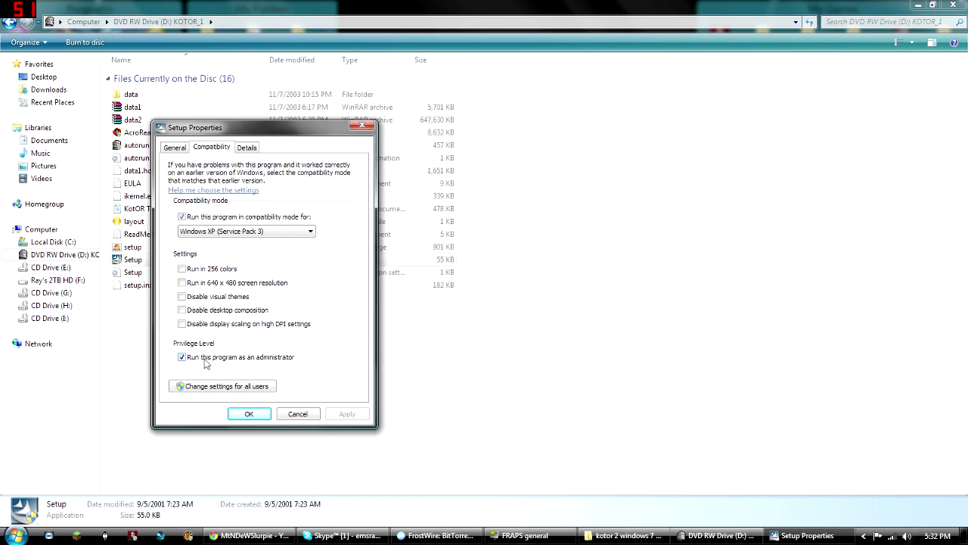
pyautogui.click(255, 414)
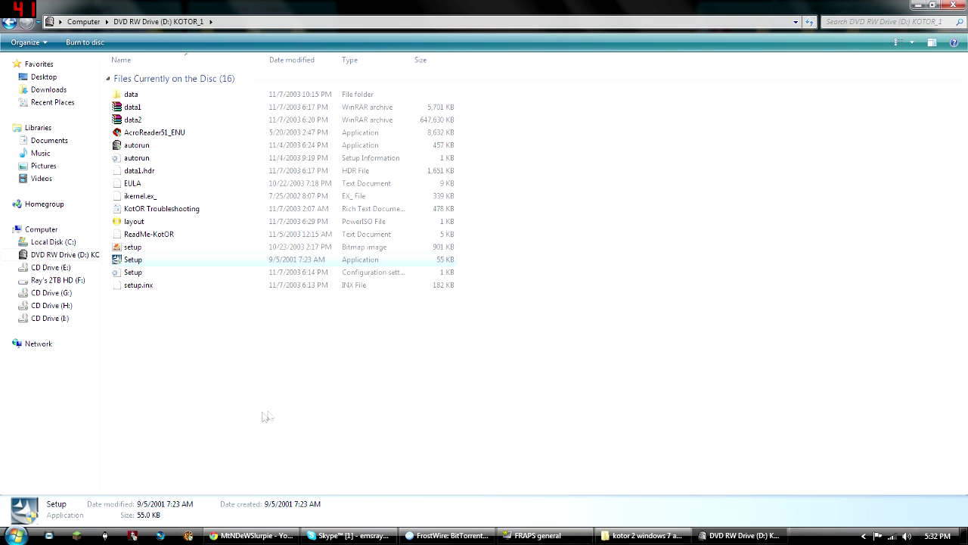
# - Return to the Computer overview and open the file list of the KOTOR_1 disc in DVD RW Drive (D:) again
pyautogui.click(10, 25)
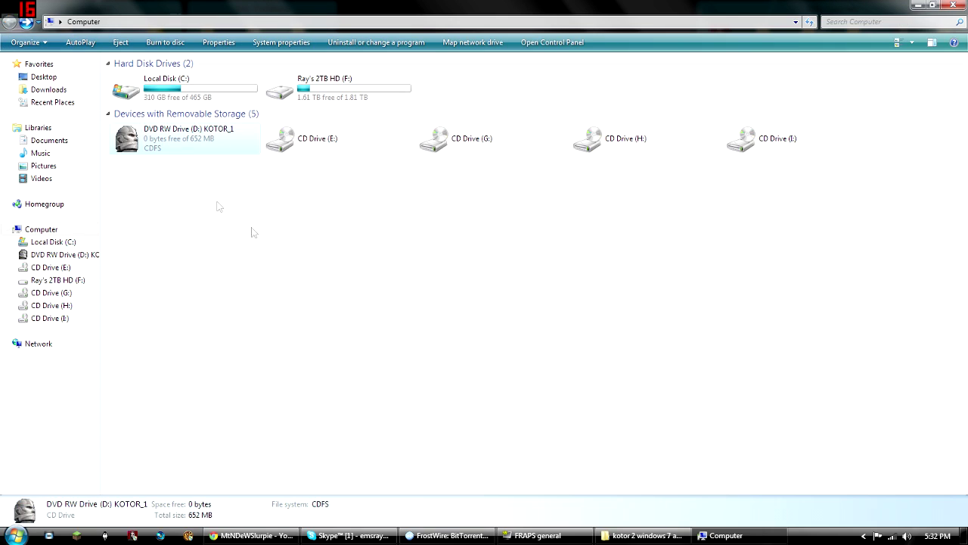
pyautogui.click(302, 271)
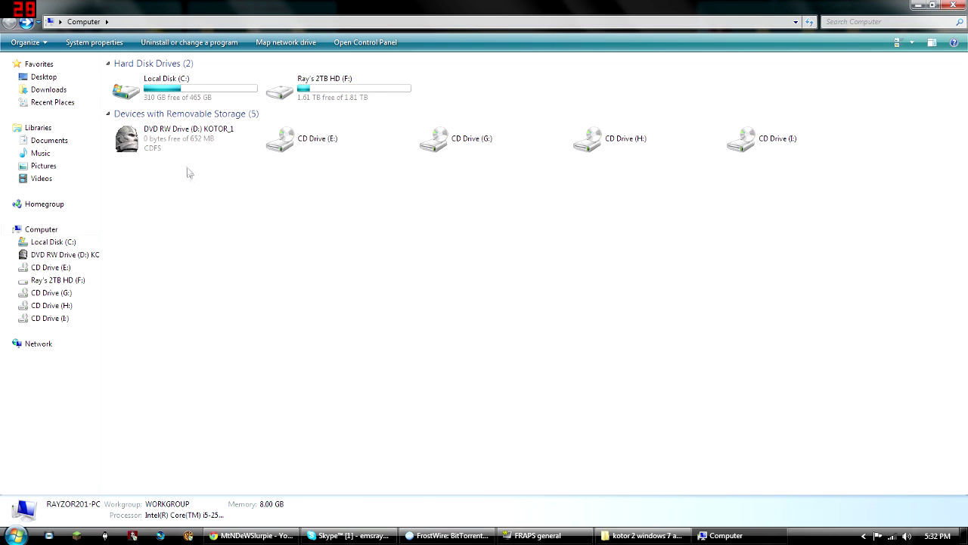
pyautogui.rightClick(169, 142)
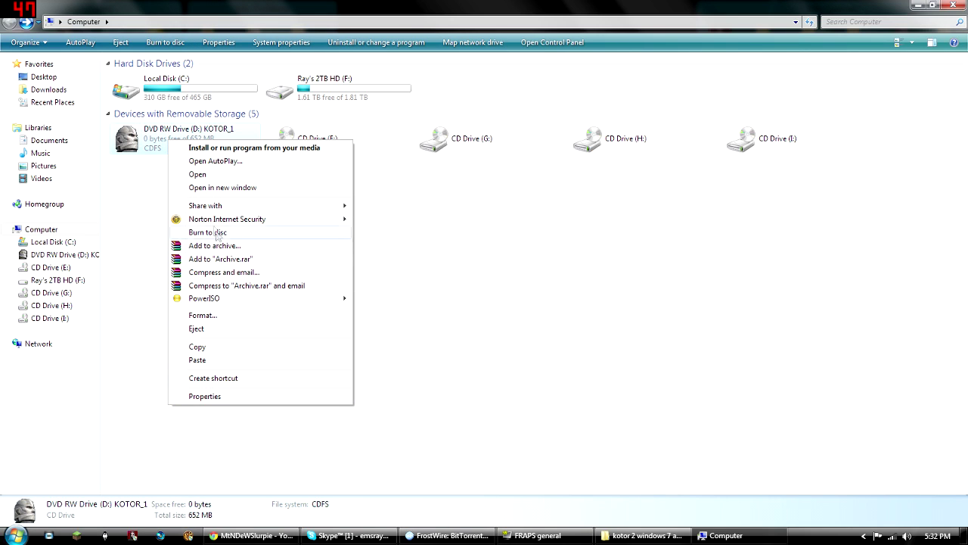
pyautogui.click(198, 174)
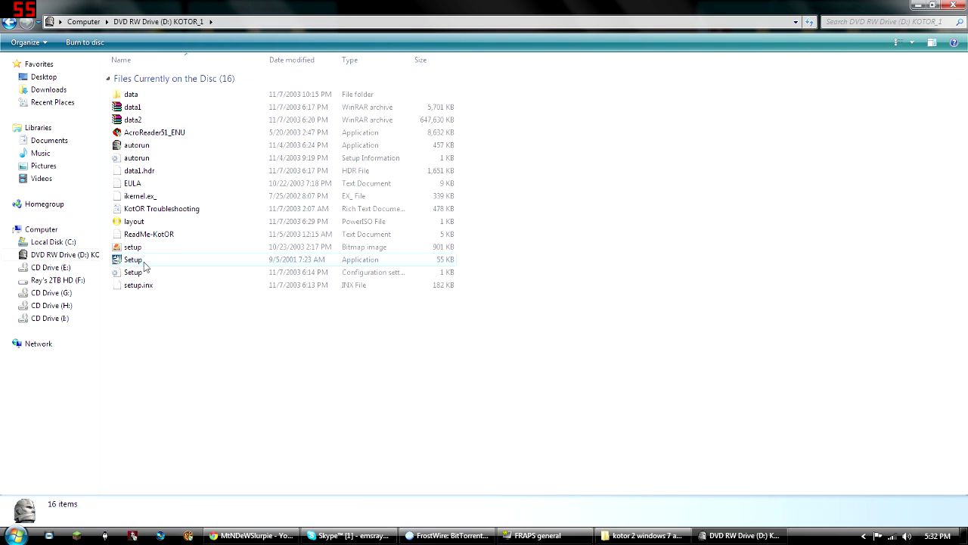
# - Show the Setup application's compatibility settings once more and close its properties without changing anything
pyautogui.rightClick(144, 262)
pyautogui.click(129, 261)
pyautogui.rightClick(125, 260)
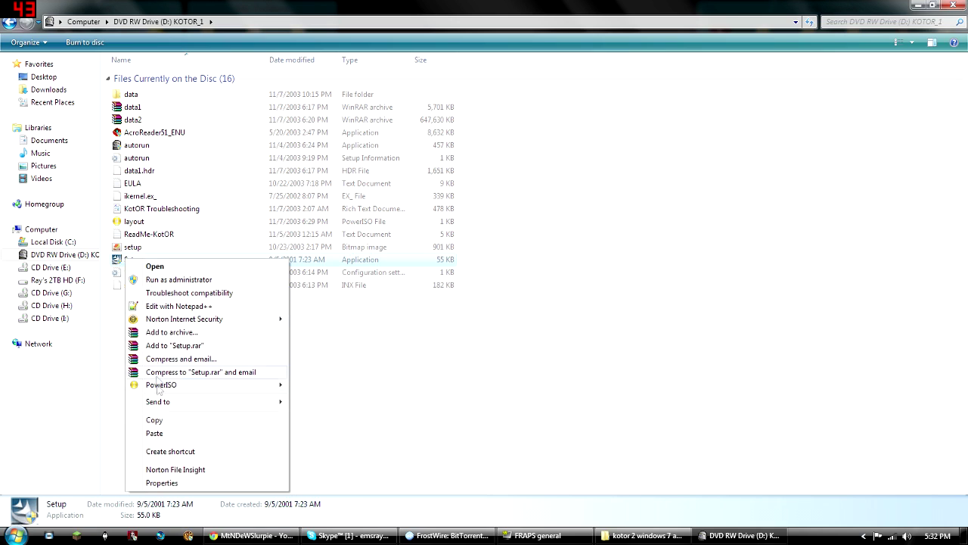
pyautogui.click(160, 483)
pyautogui.click(191, 242)
pyautogui.moveTo(203, 225); pyautogui.dragTo(207, 124)
pyautogui.click(348, 120)
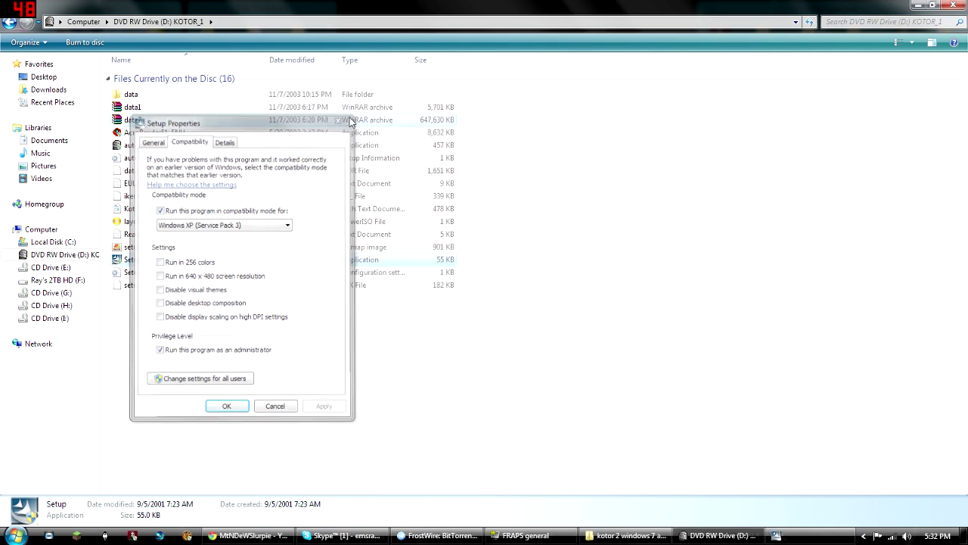
pyautogui.click(278, 368)
pyautogui.moveTo(162, 361); pyautogui.dragTo(158, 95)
pyautogui.click(170, 357)
pyautogui.moveTo(155, 366); pyautogui.dragTo(121, 210)
pyautogui.click(137, 262)
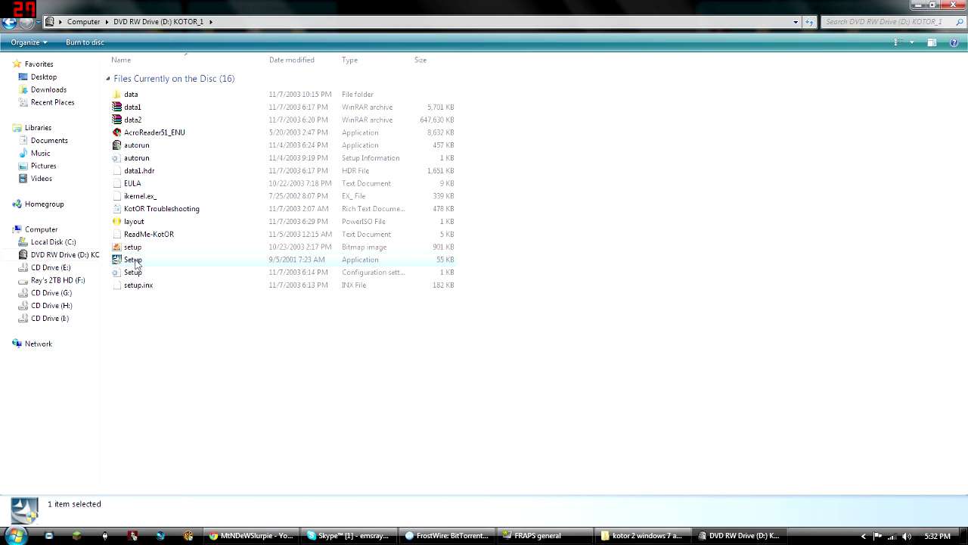
pyautogui.click(219, 386)
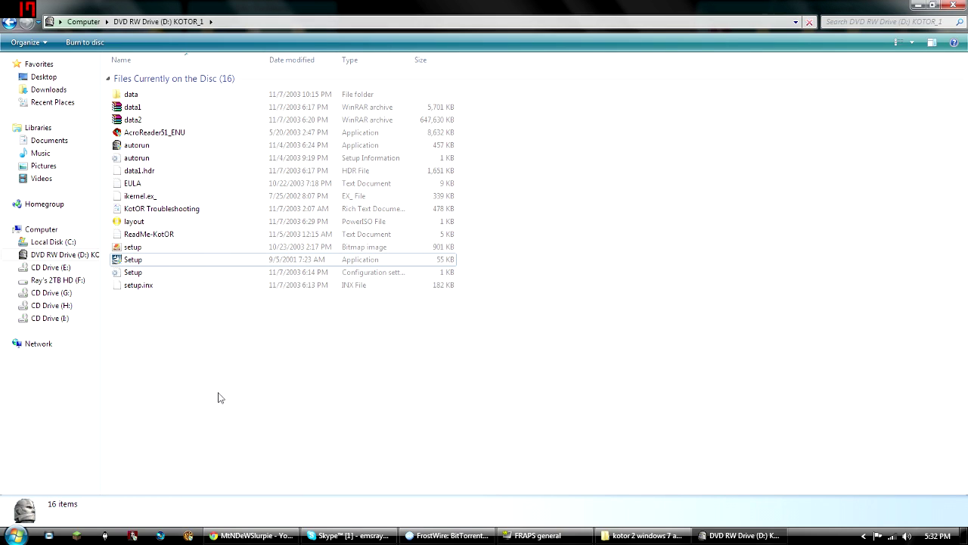
pyautogui.moveTo(213, 401); pyautogui.dragTo(141, 90)
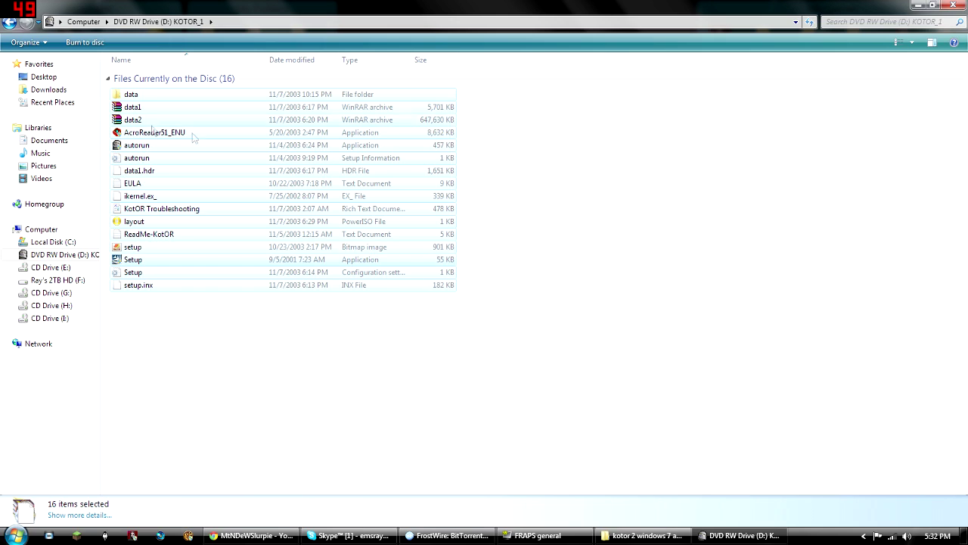
# - Review the compatibility mode choices and administrator privilege in the autorun application's properties, accept the dialog, and close the disc window
pyautogui.click(140, 148)
pyautogui.rightClick(140, 148)
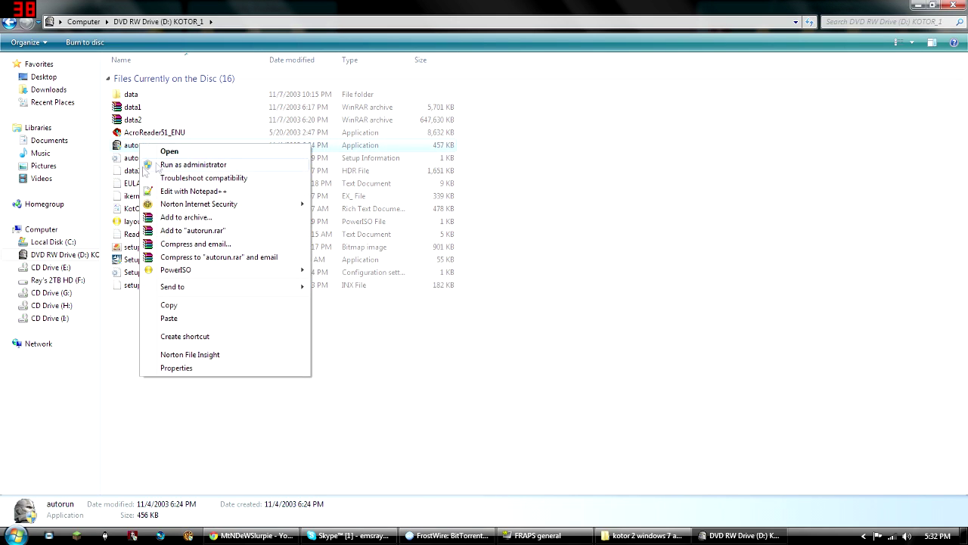
pyautogui.click(132, 369)
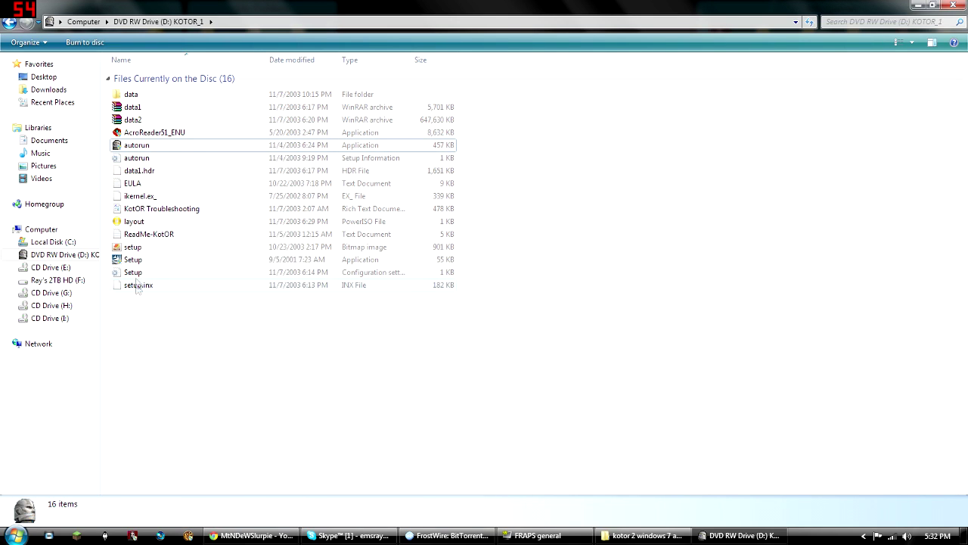
pyautogui.rightClick(144, 146)
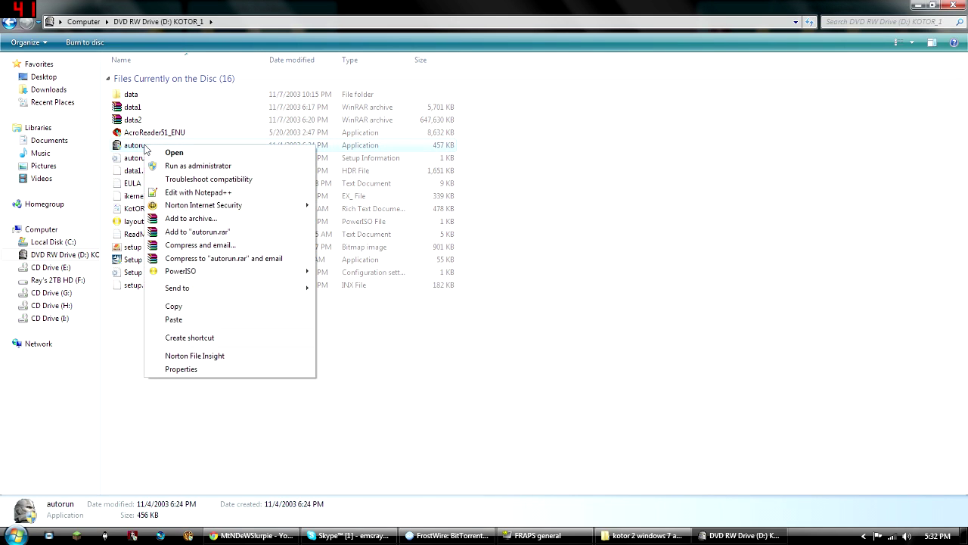
pyautogui.click(181, 369)
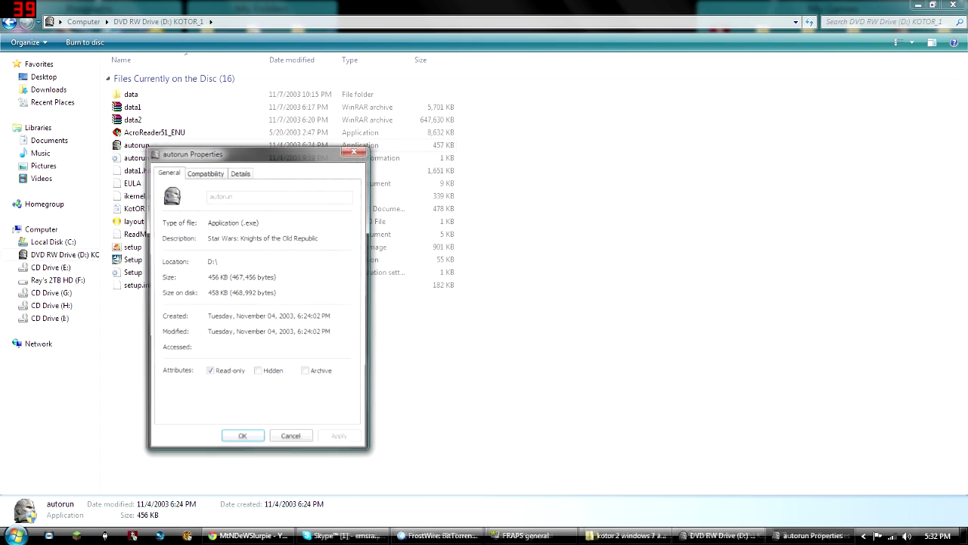
pyautogui.click(205, 172)
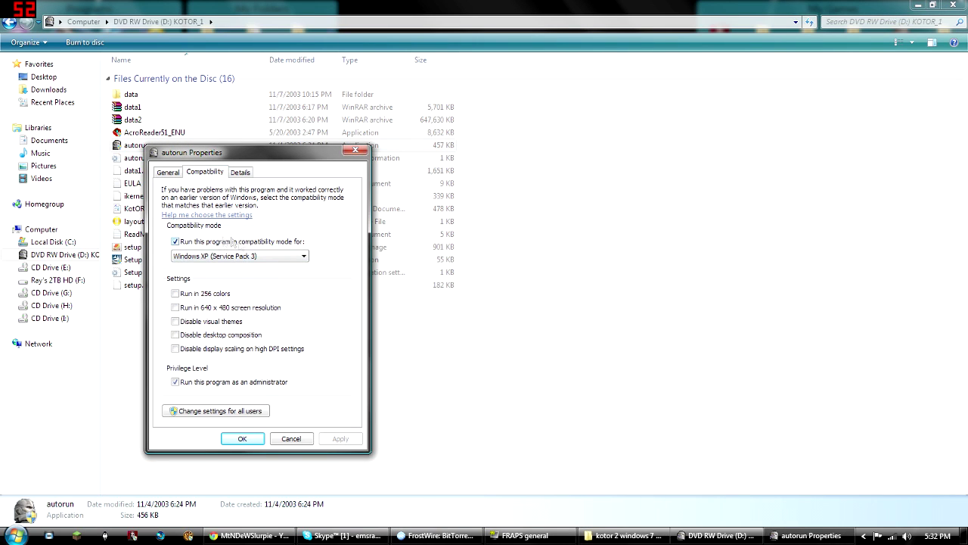
pyautogui.click(231, 256)
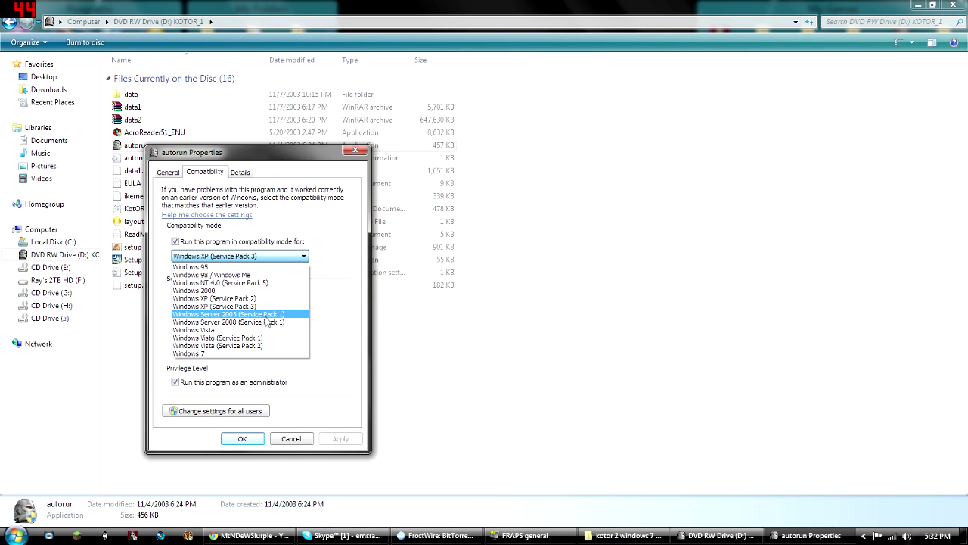
pyautogui.click(341, 295)
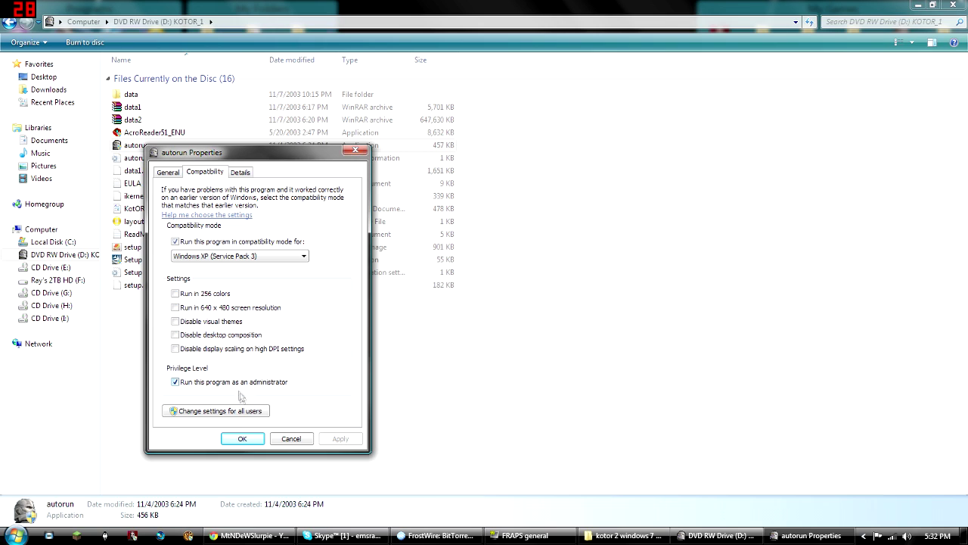
pyautogui.click(242, 439)
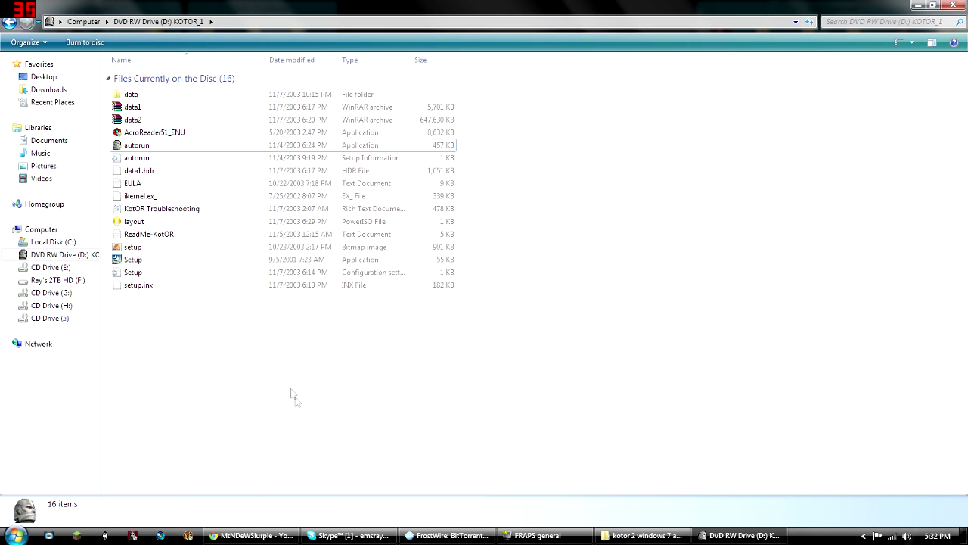
pyautogui.rightClick(143, 146)
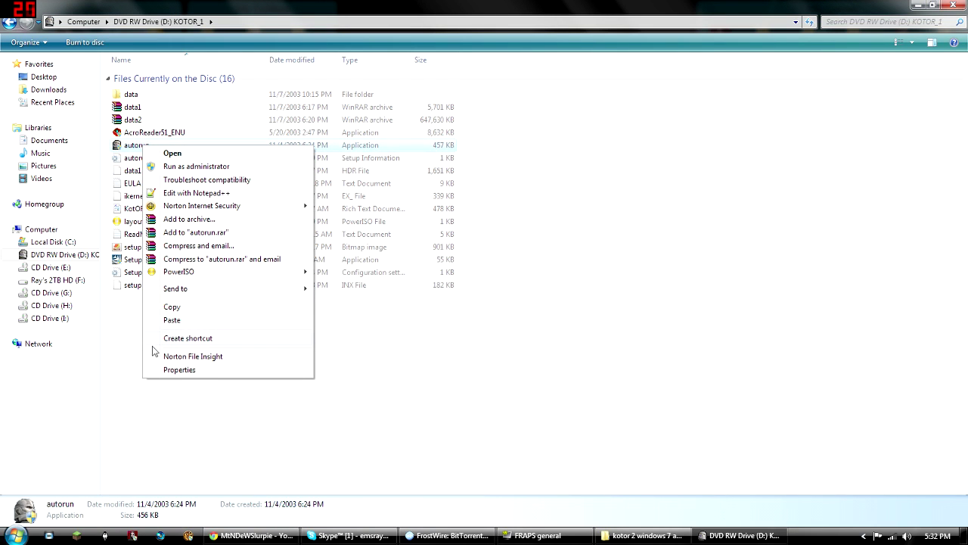
pyautogui.click(559, 361)
pyautogui.click(953, 5)
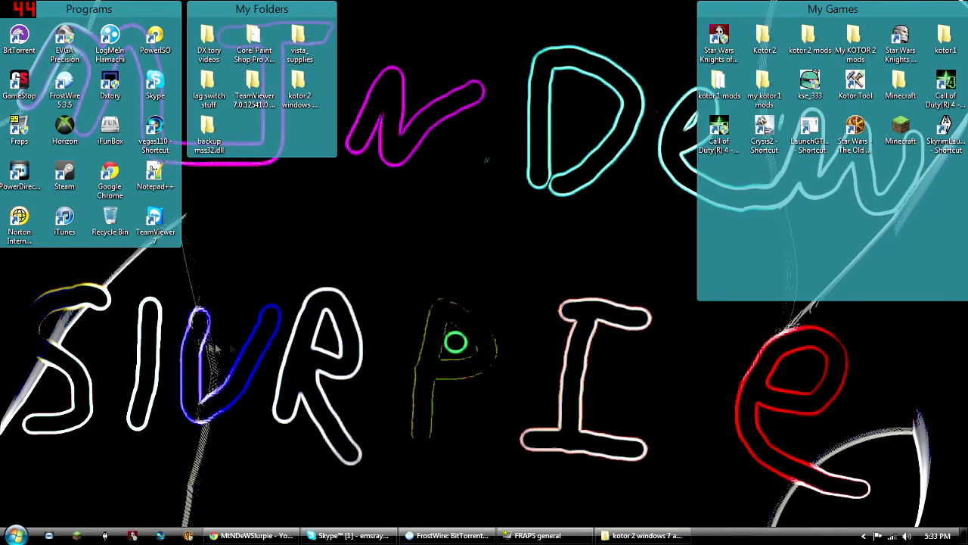
# - Open the KOTOR_1 disc's file list from Computer and look at the actions available for the Setup application, including Run as administrator
pyautogui.press('super')
pyautogui.click(204, 378)
pyautogui.rightClick(180, 149)
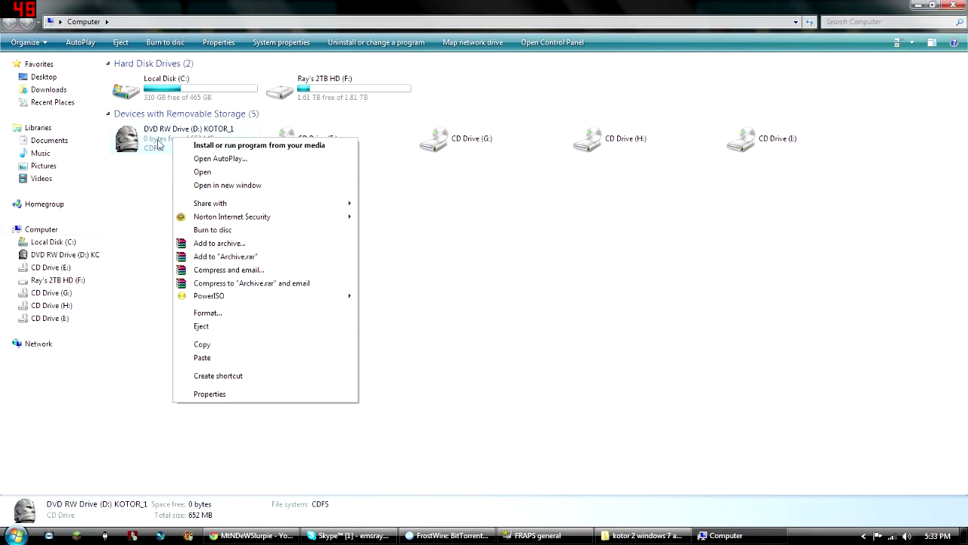
pyautogui.click(202, 172)
pyautogui.rightClick(132, 263)
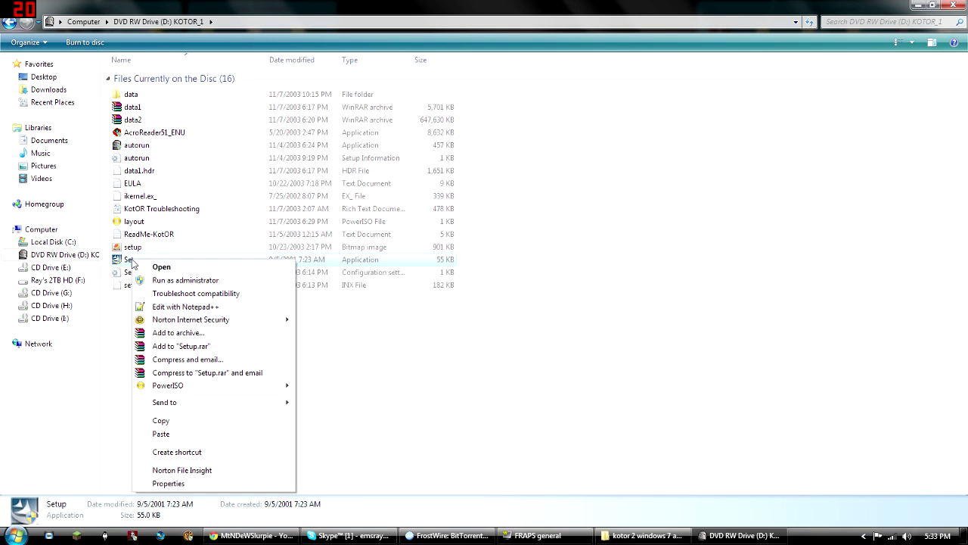
pyautogui.click(129, 264)
pyautogui.rightClick(144, 260)
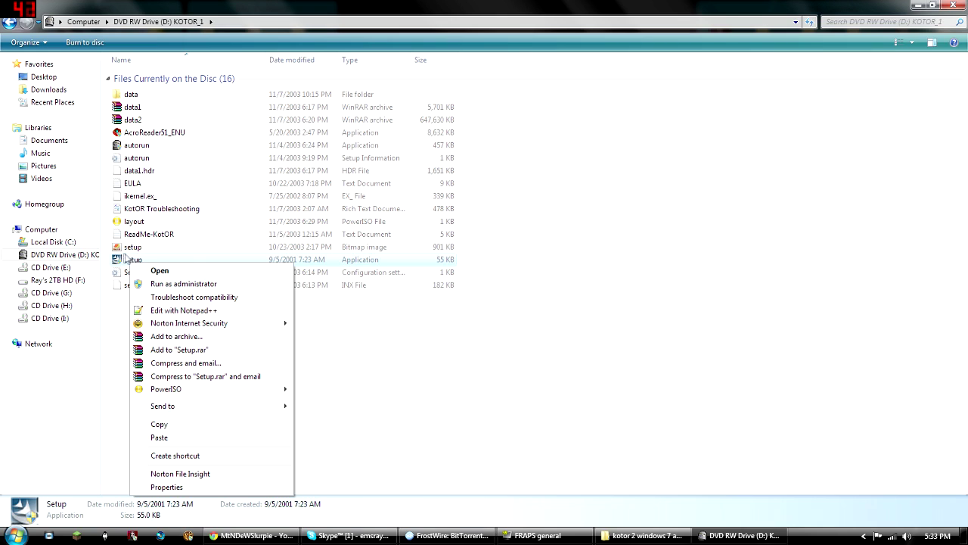
pyautogui.rightClick(134, 262)
pyautogui.click(135, 261)
pyautogui.rightClick(136, 262)
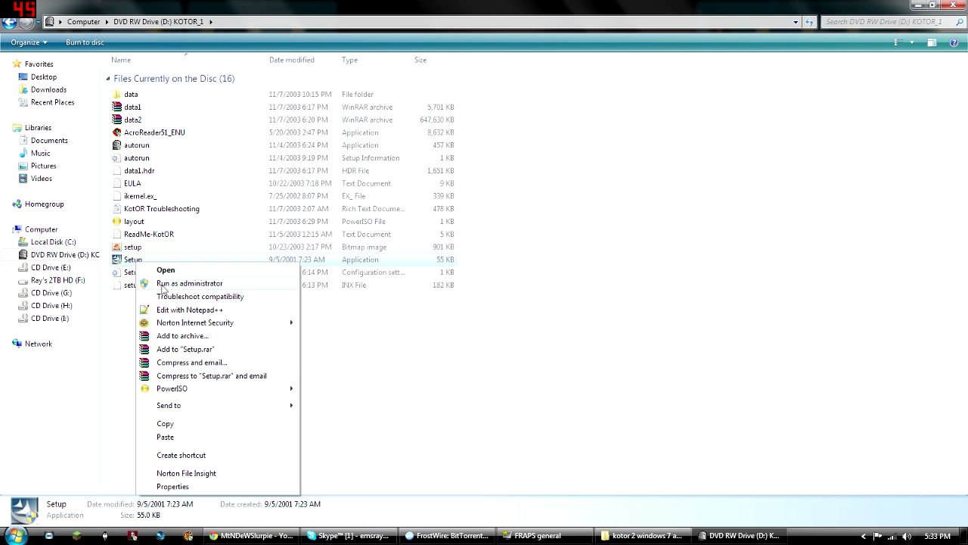
pyautogui.click(167, 290)
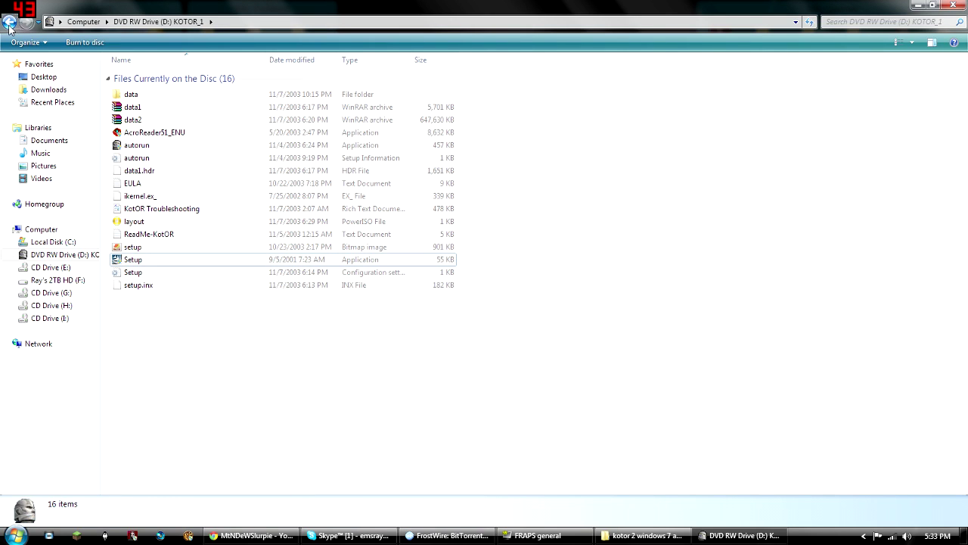
# - Go back to the Computer overview, view the KOTOR_1 disc's contents again, and close the window
pyautogui.press('BackSpace')
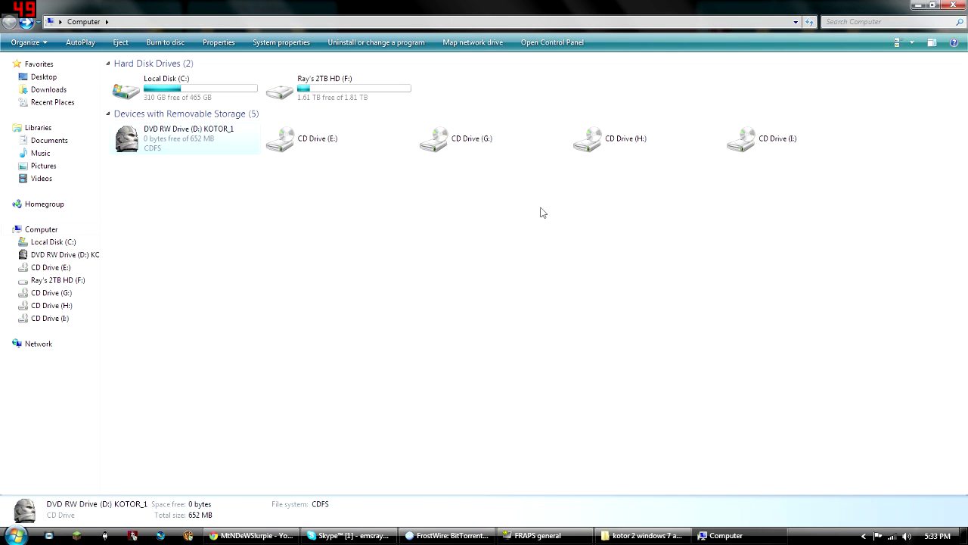
pyautogui.rightClick(225, 146)
pyautogui.click(238, 171)
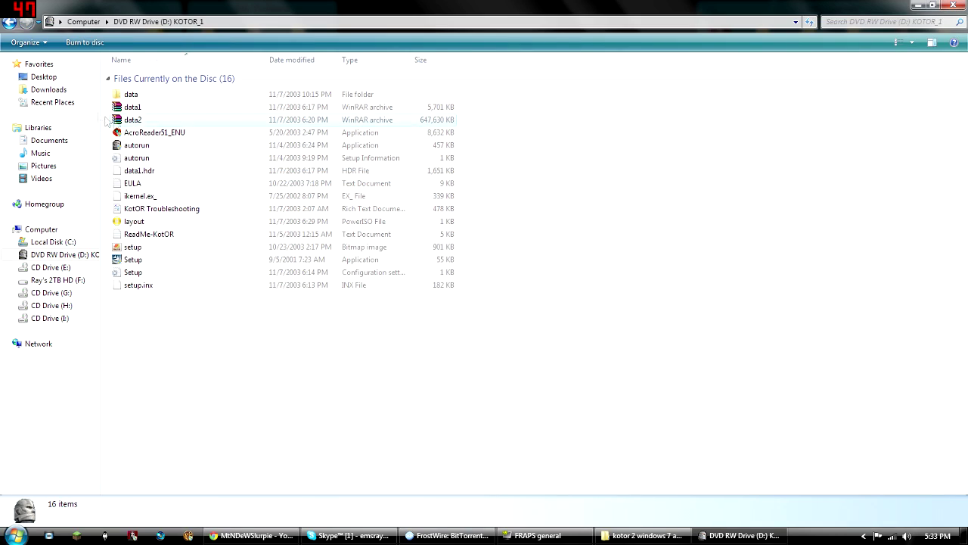
pyautogui.click(10, 22)
pyautogui.click(953, 6)
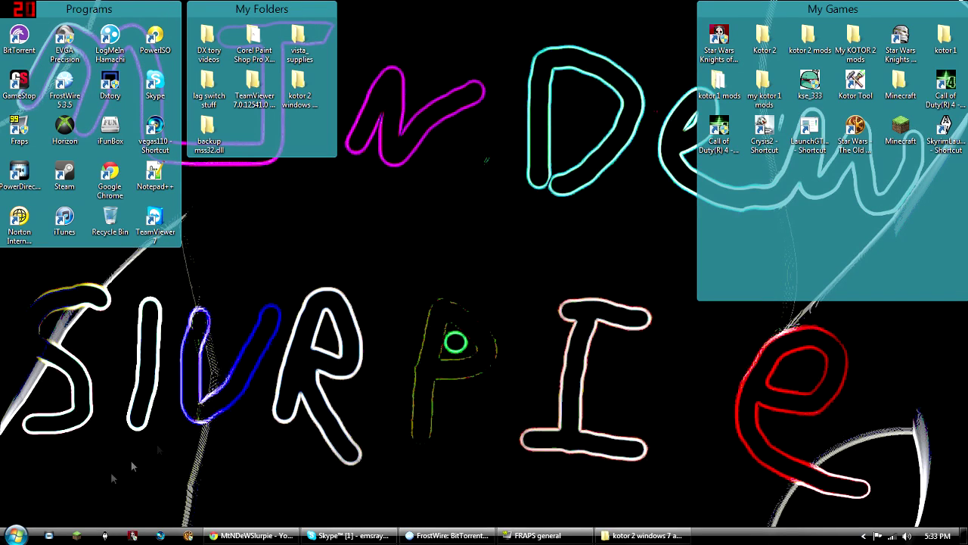
# - Open Computer, look at the actions available for the KOTOR_1 disc drive, and close the window
pyautogui.press('super')
pyautogui.click(182, 384)
pyautogui.rightClick(173, 135)
pyautogui.click(143, 195)
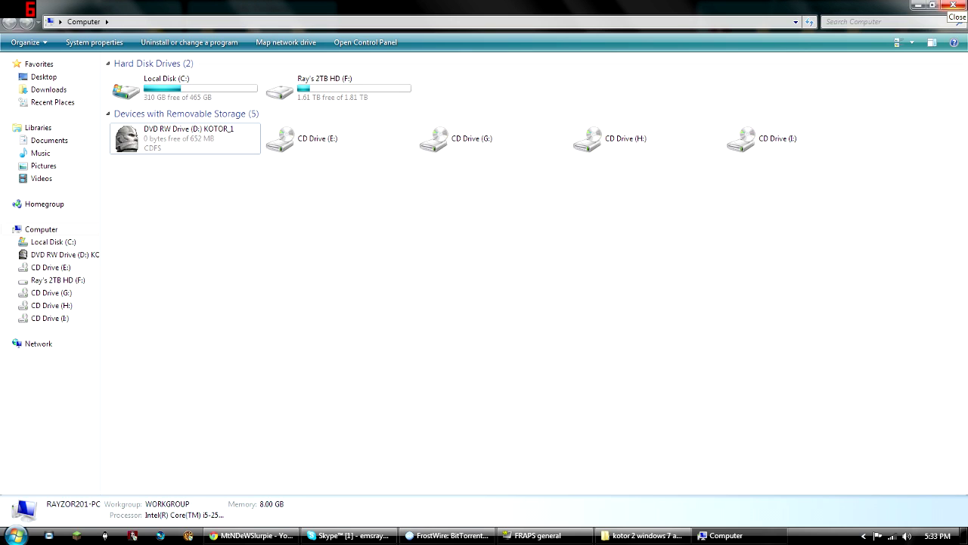
pyautogui.click(953, 5)
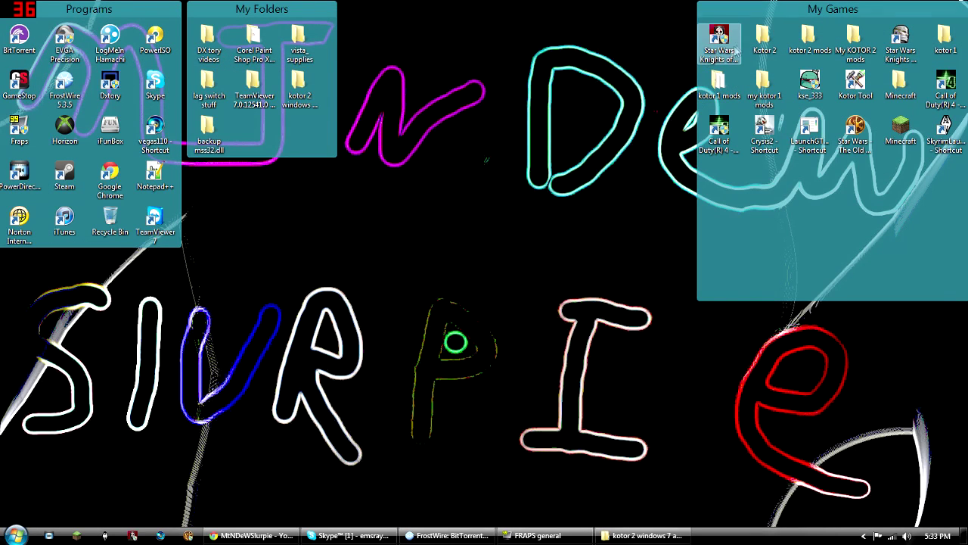
# - Start the Star Wars Knights of the Old Republic launcher from the desktop and exit it
pyautogui.click(722, 46)
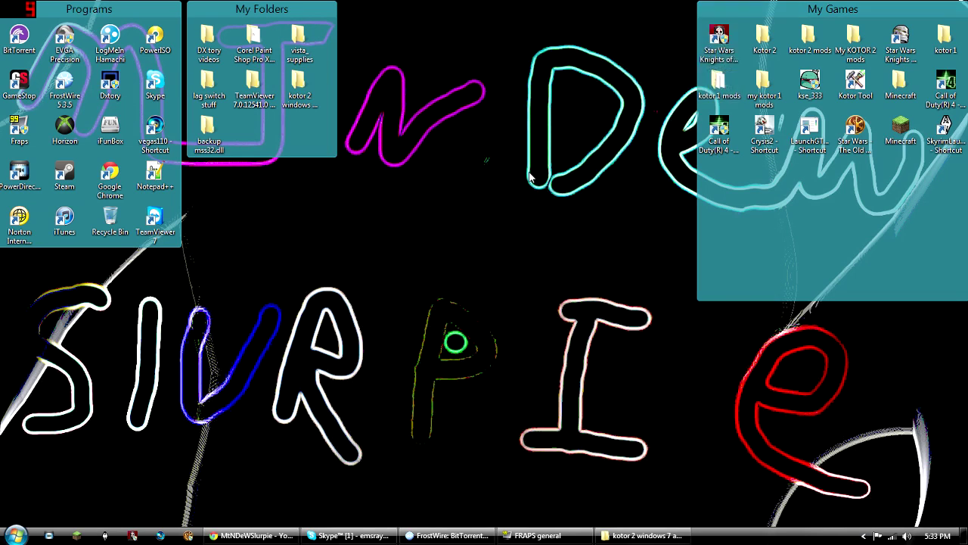
pyautogui.click(901, 45)
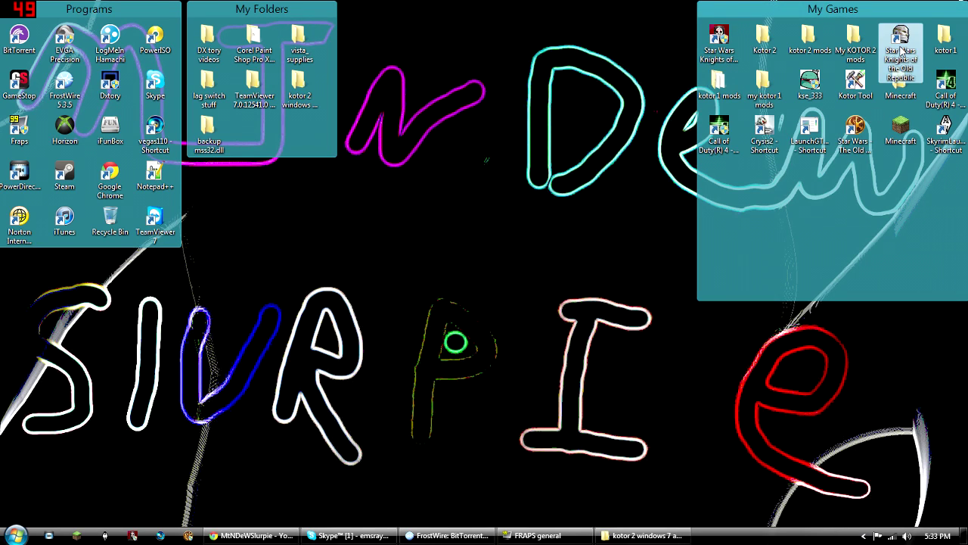
pyautogui.doubleClick(901, 51)
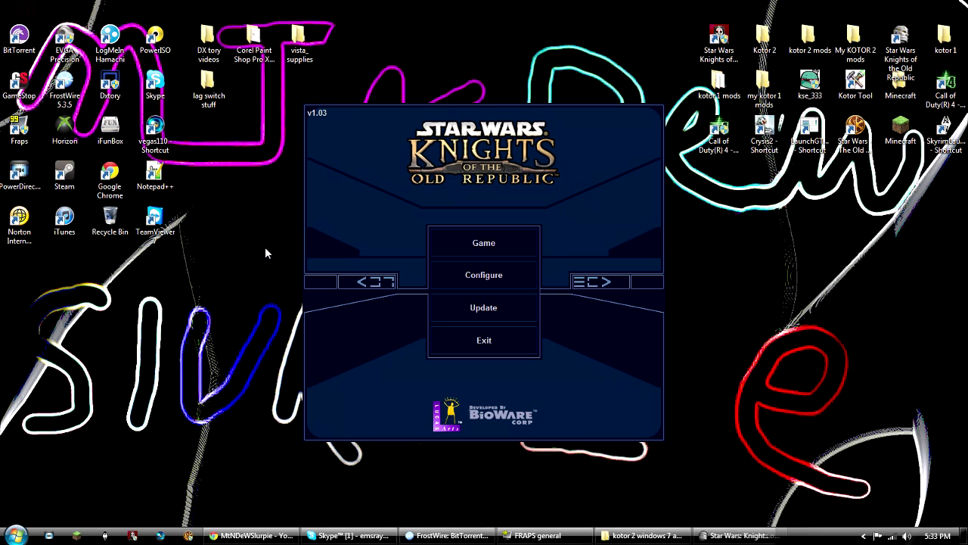
pyautogui.click(520, 341)
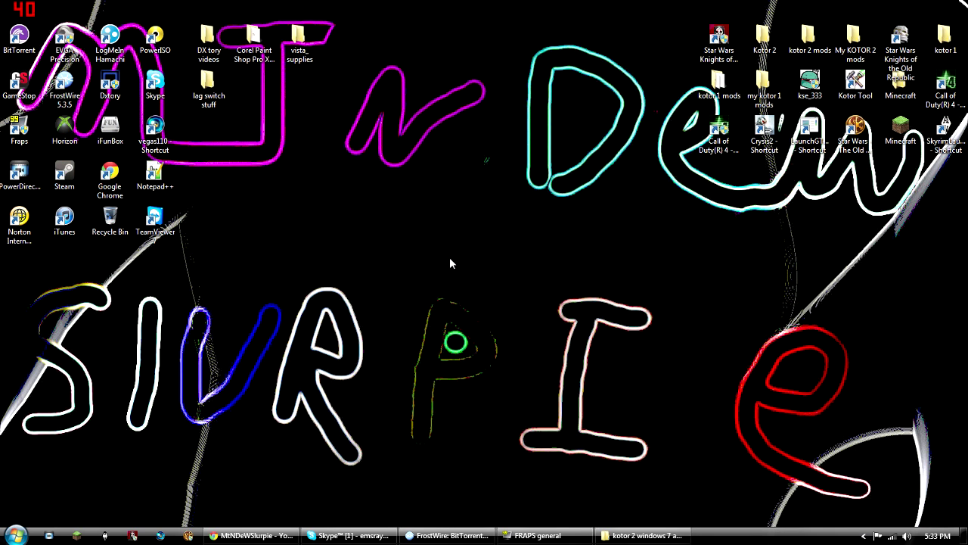